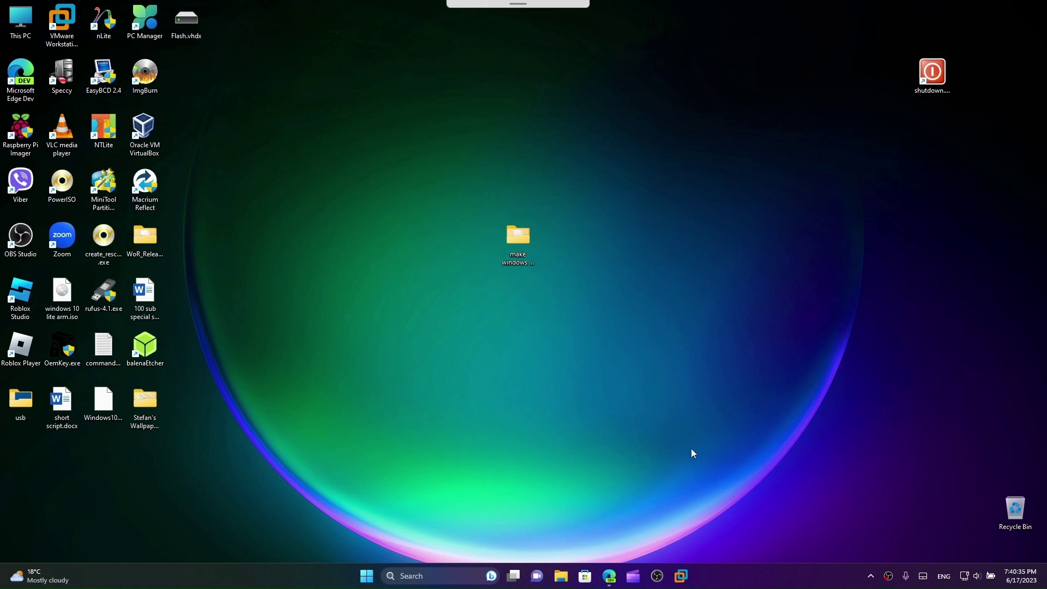
Open the 'make windows 11 look like windows 10' folder to review its four files, then close it
click(523, 254)
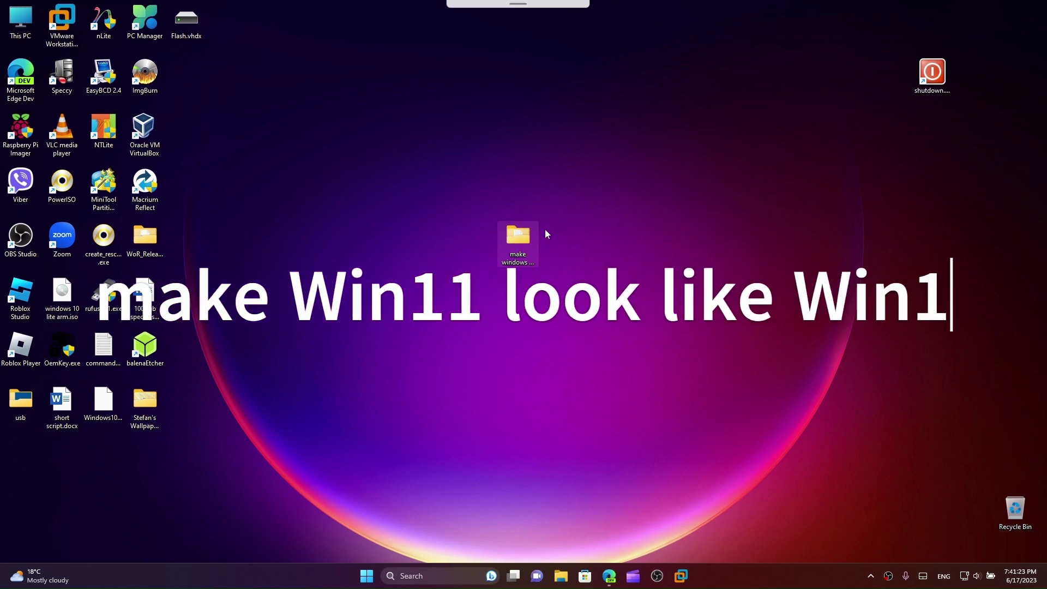
double_click(522, 235)
drag(368, 124, 517, 96)
drag(630, 303, 344, 175)
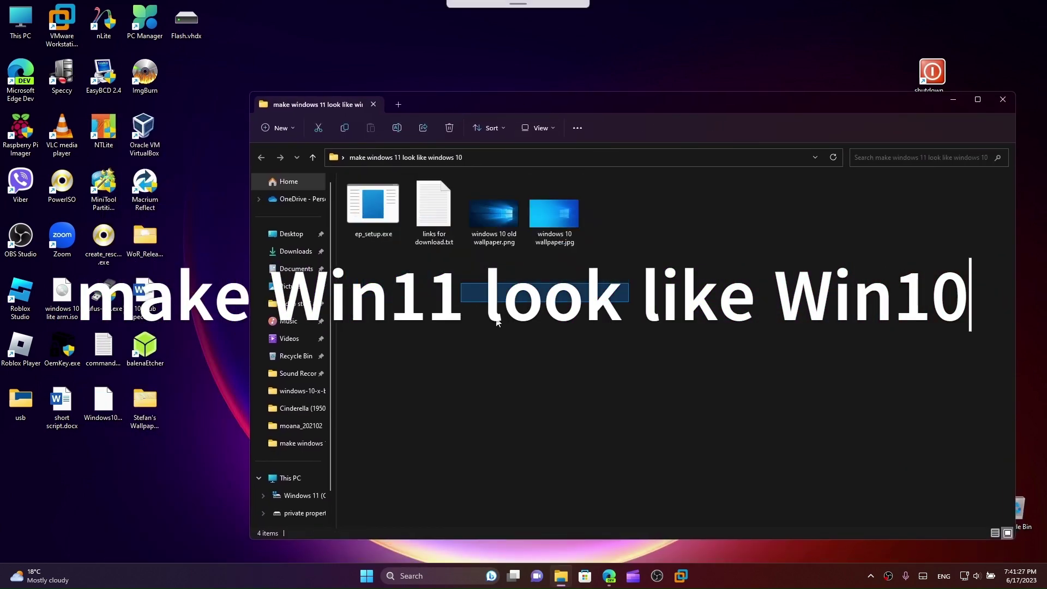
click(1002, 99)
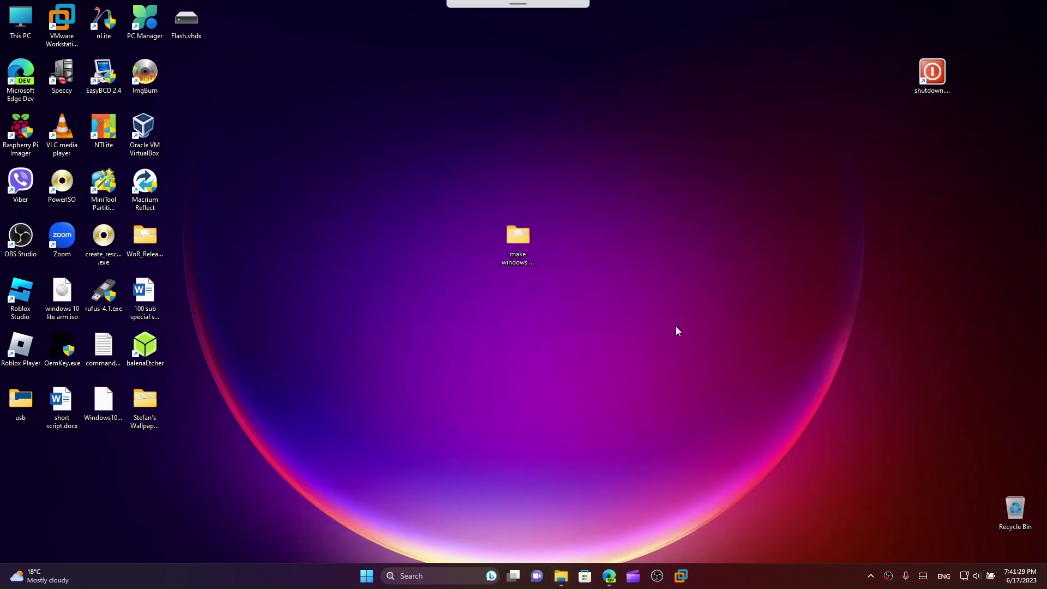
Search 'create a restore point' to bring up System Properties and centre the dialog
key(super)
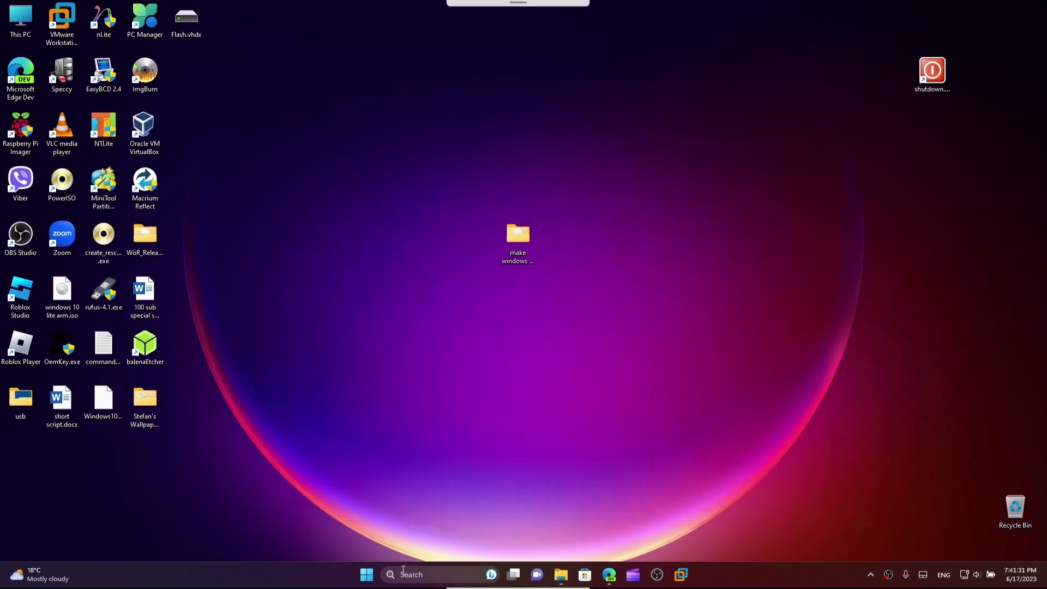
text(create a)
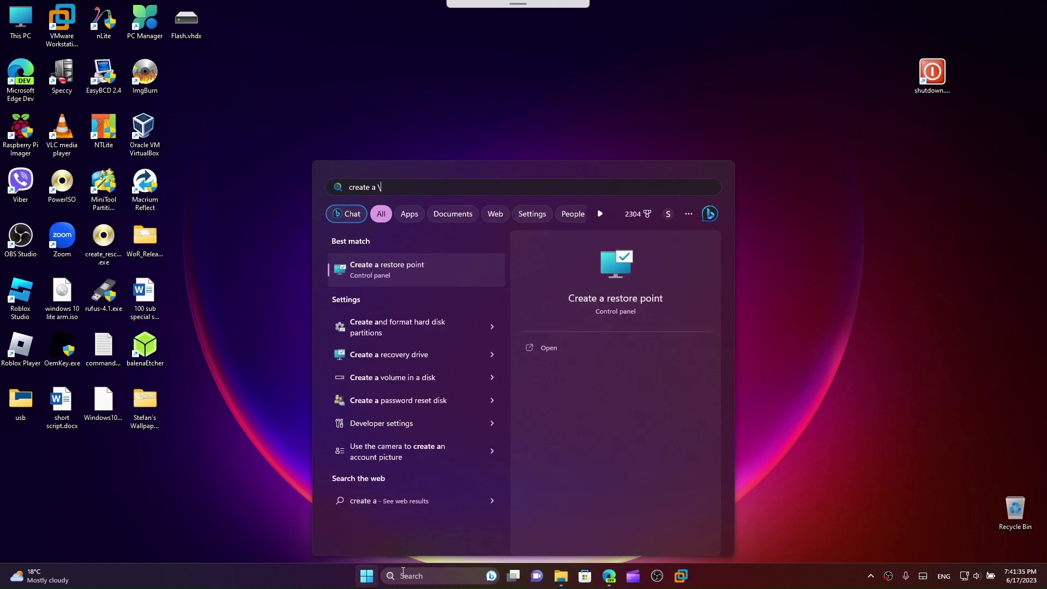
key(Escape)
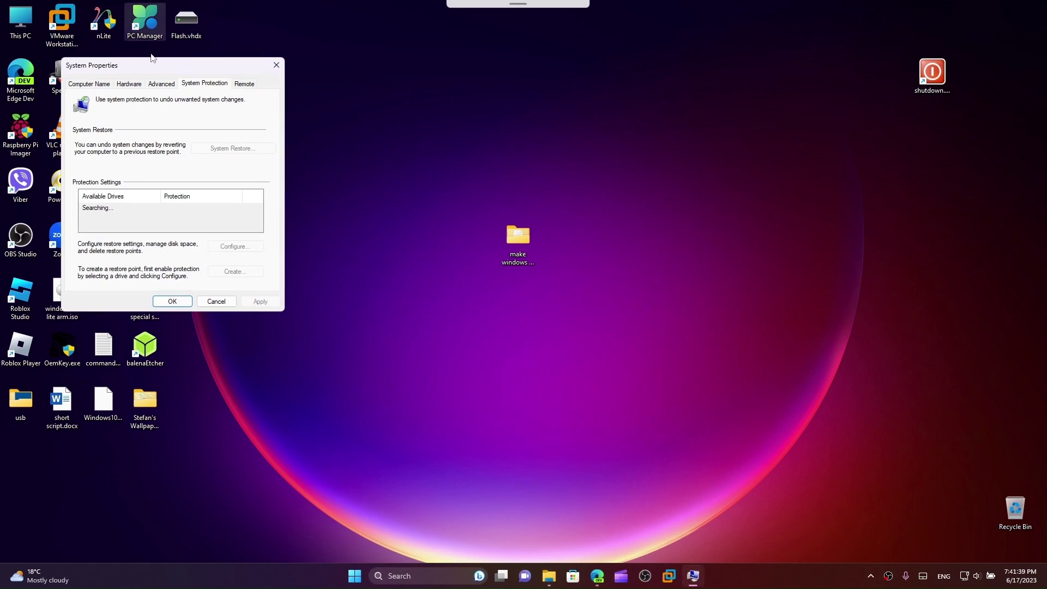
drag(151, 67, 542, 135)
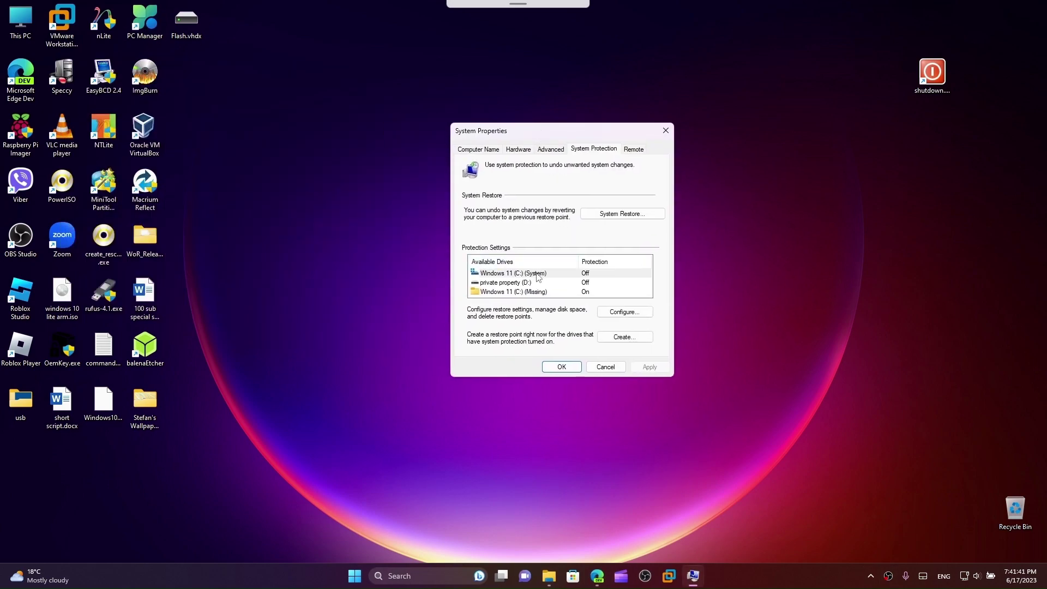
Turn on system protection for Windows 11 (C:) with max usage of 5% (22.32 GB)
click(540, 274)
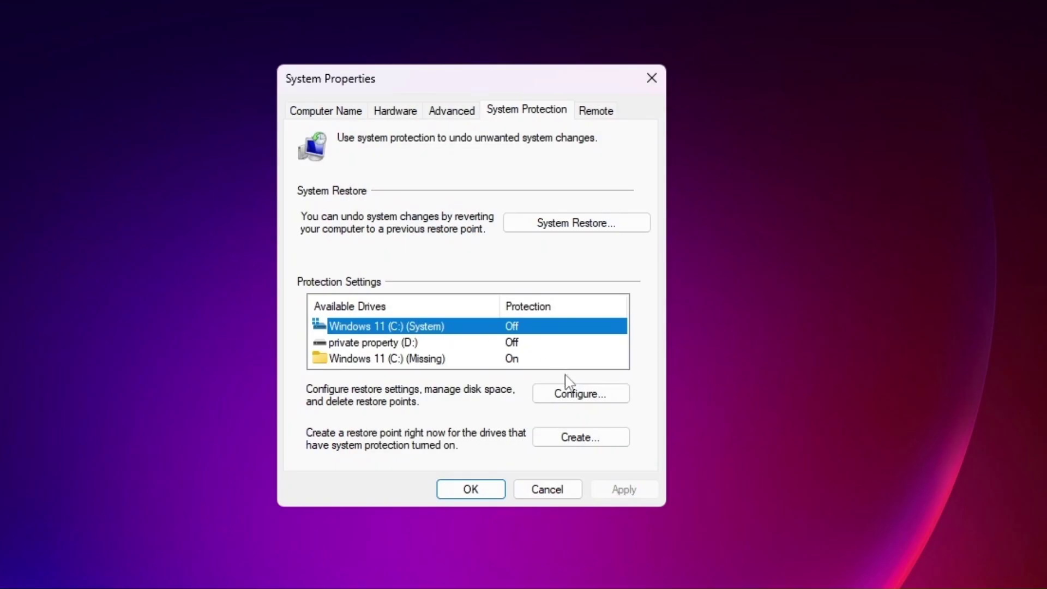
click(580, 395)
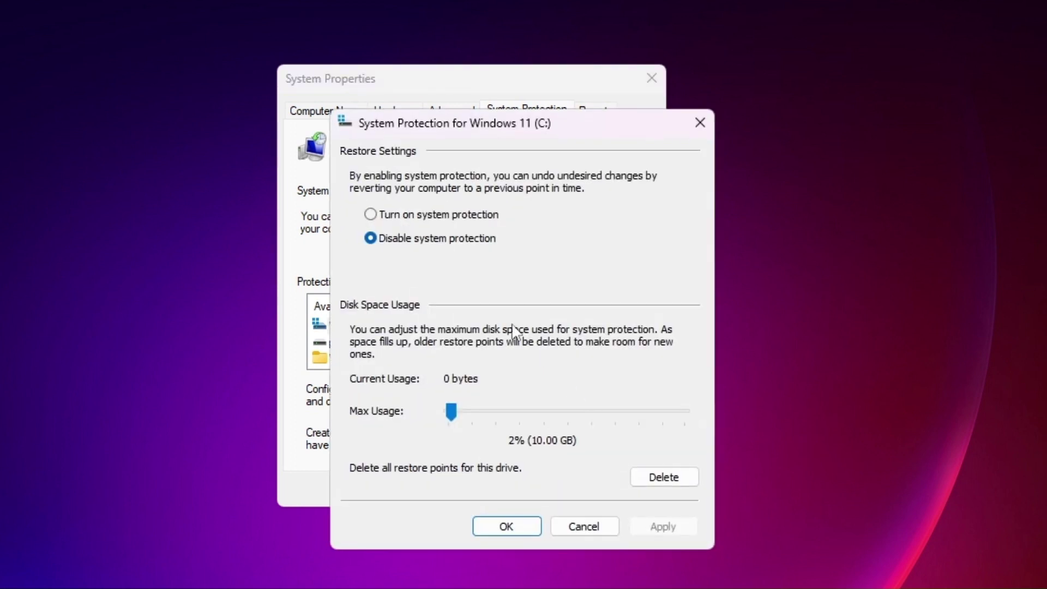
click(394, 218)
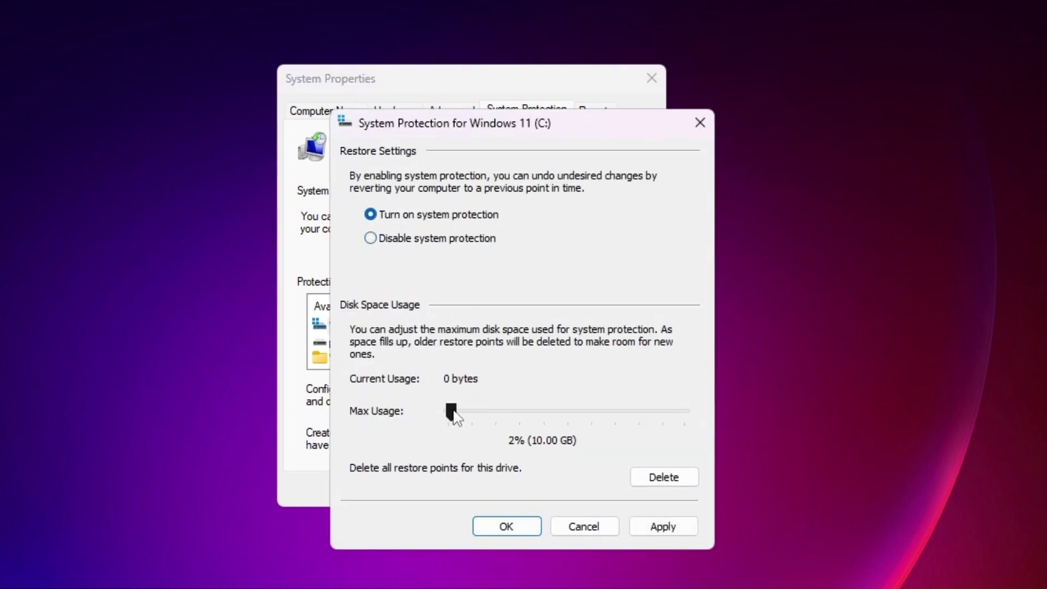
drag(452, 413, 462, 418)
click(665, 527)
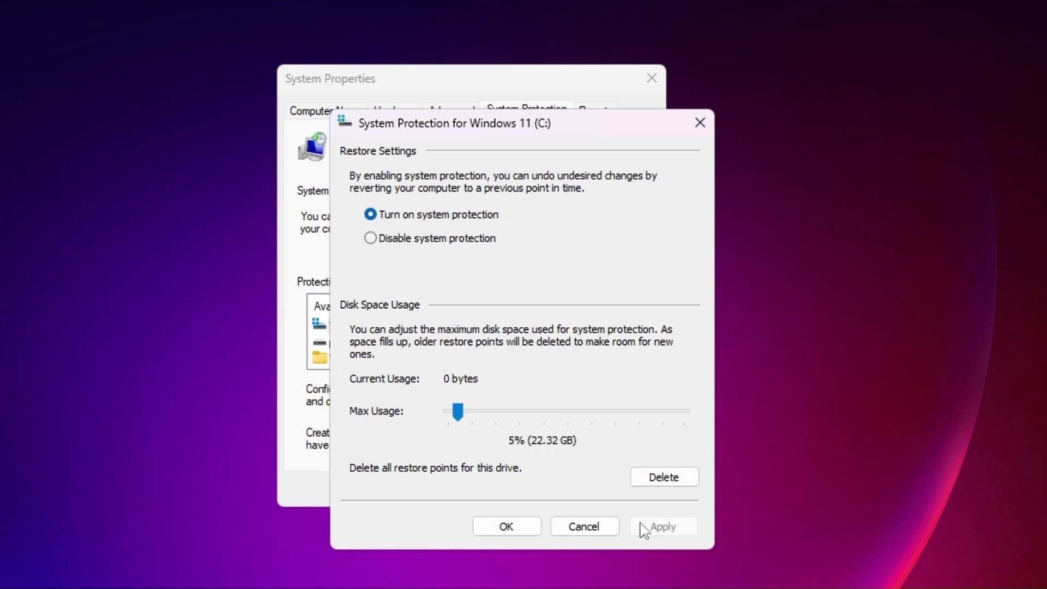
click(506, 527)
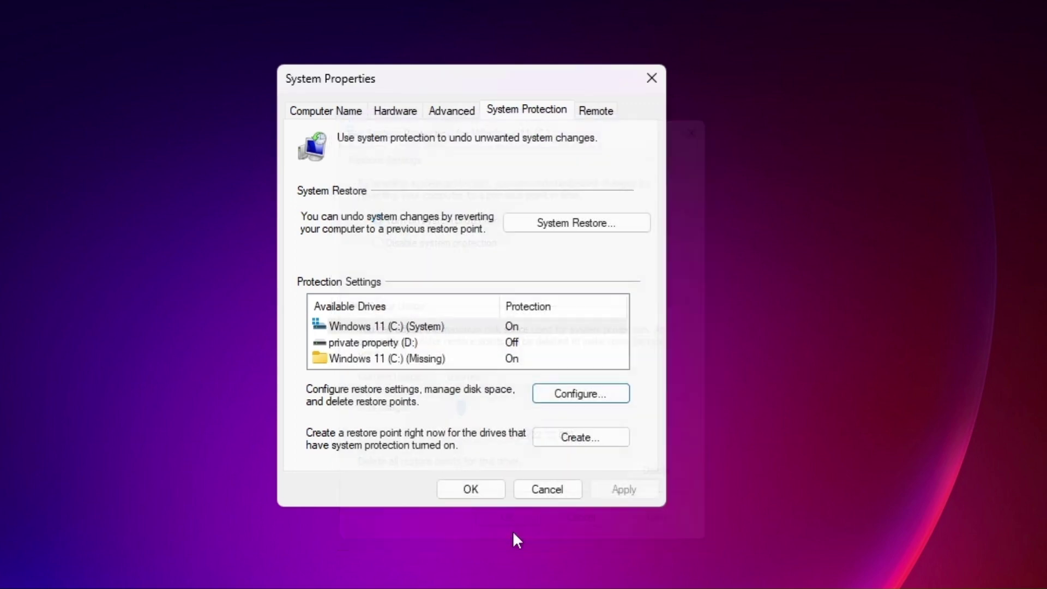
Create a restore point described as 'Windows 11 (before' and dismiss the success message
click(576, 446)
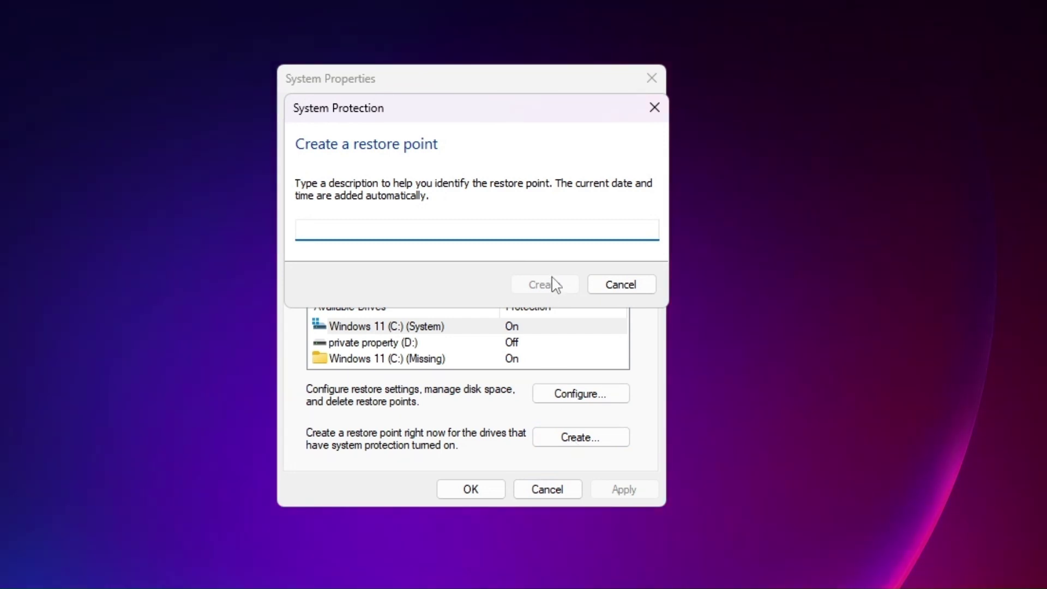
text(Windows 11 ()
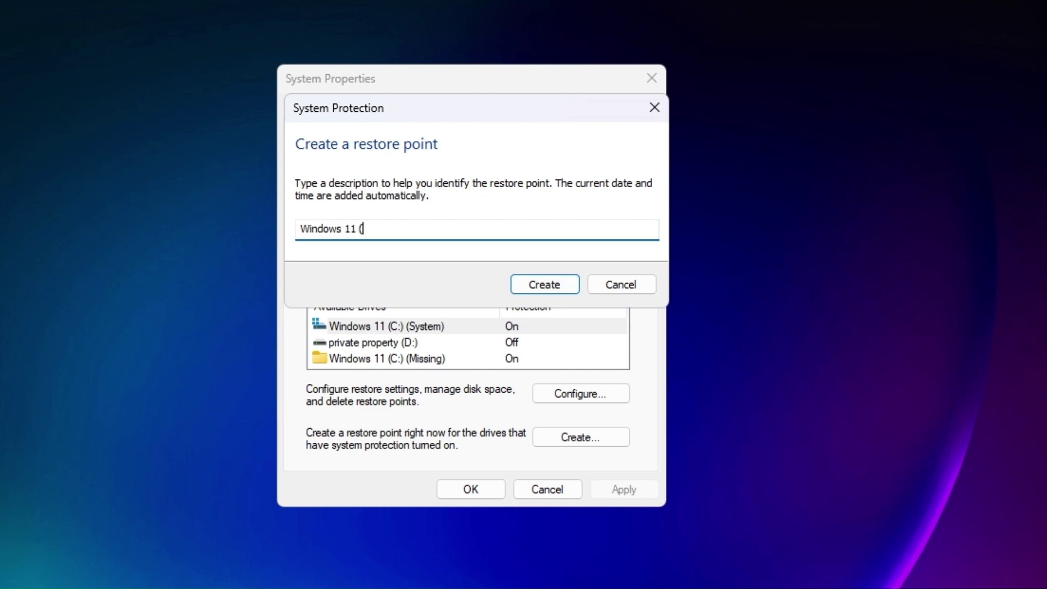
text(before tutorial)
click(541, 282)
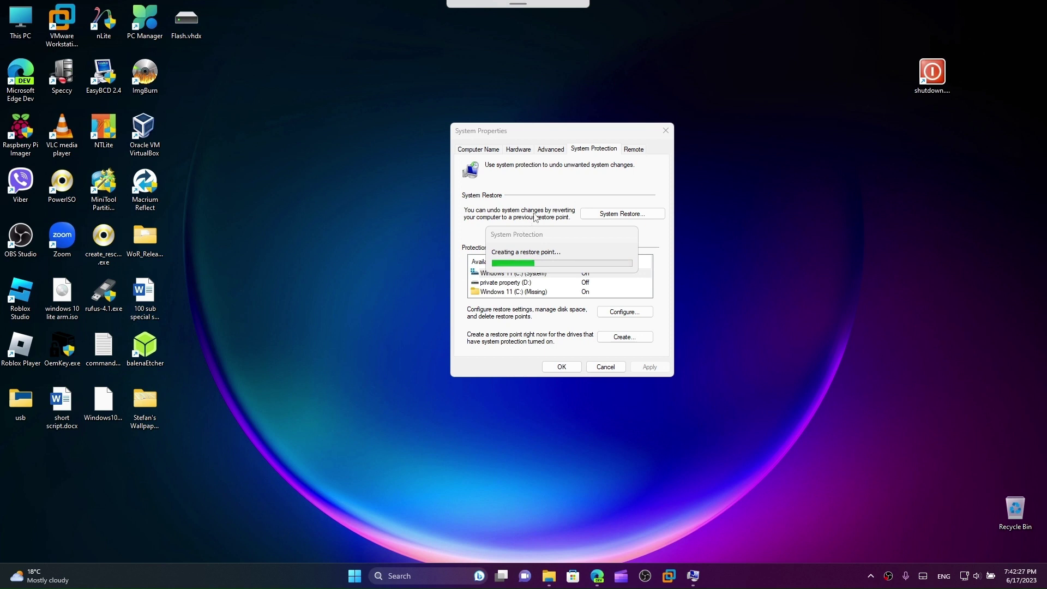
drag(522, 238, 515, 241)
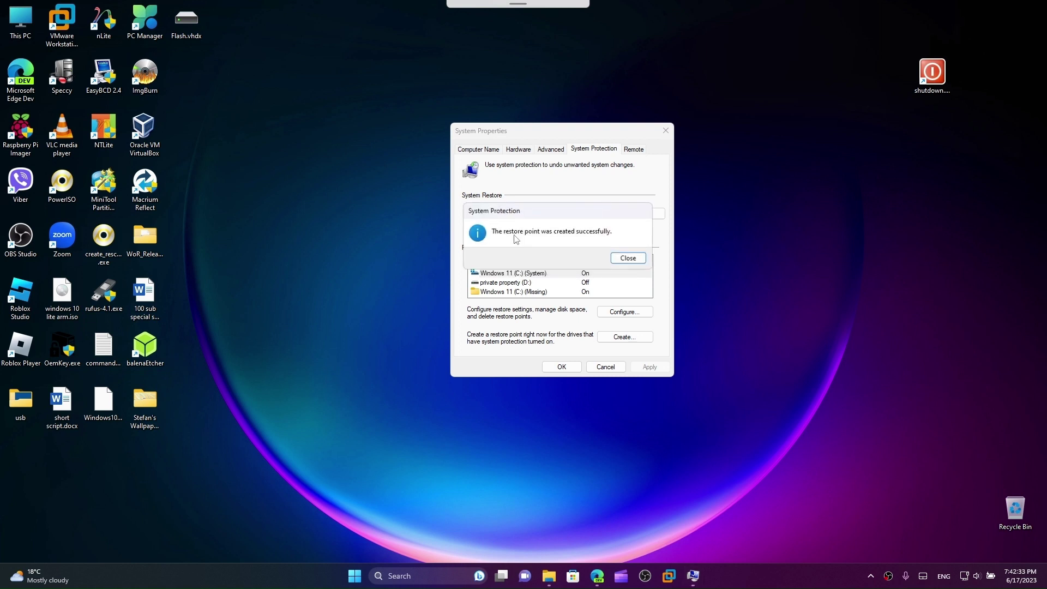
click(638, 261)
Close System Properties and set windows 10 old wallpaper.png from the folder as the desktop background
click(574, 367)
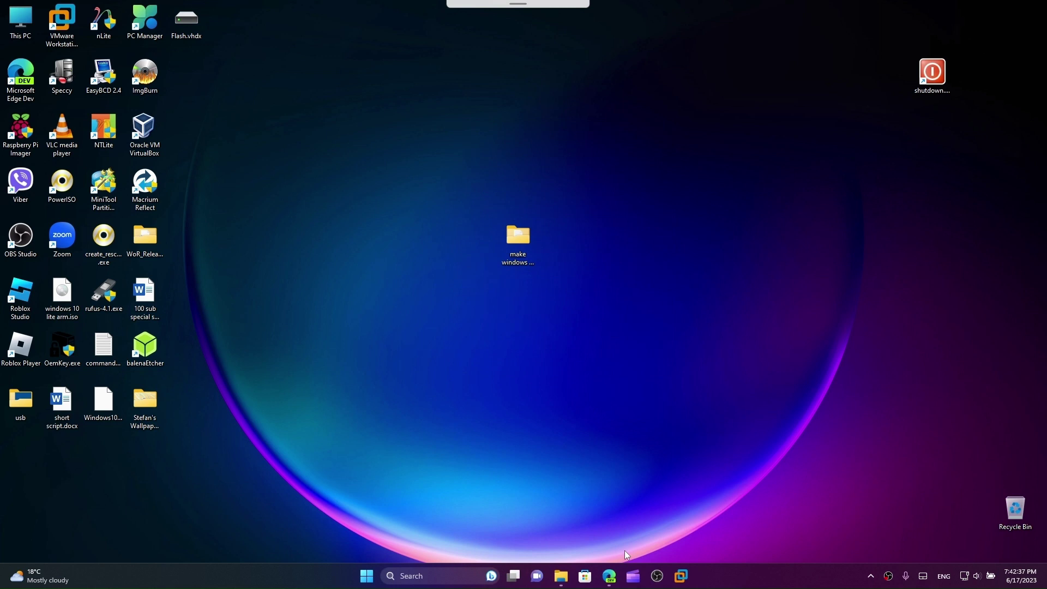
click(561, 579)
drag(669, 354, 473, 303)
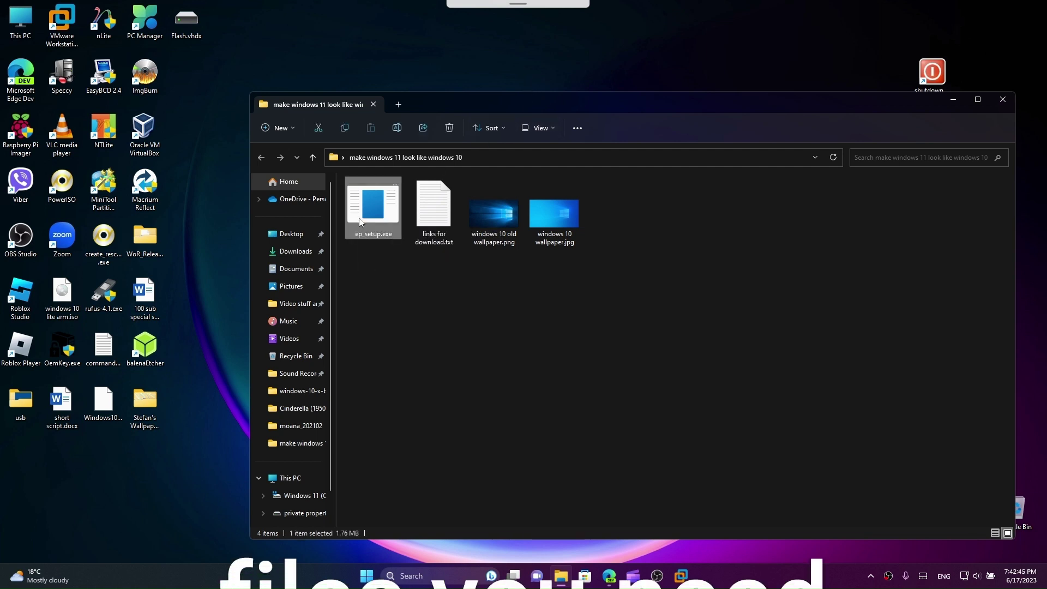
drag(583, 277, 554, 261)
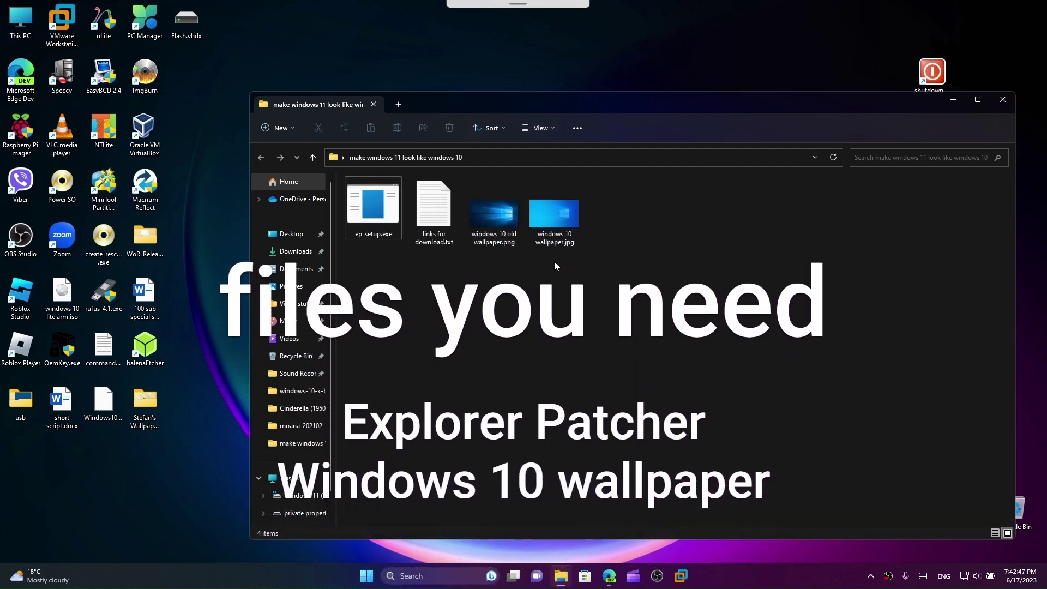
click(502, 213)
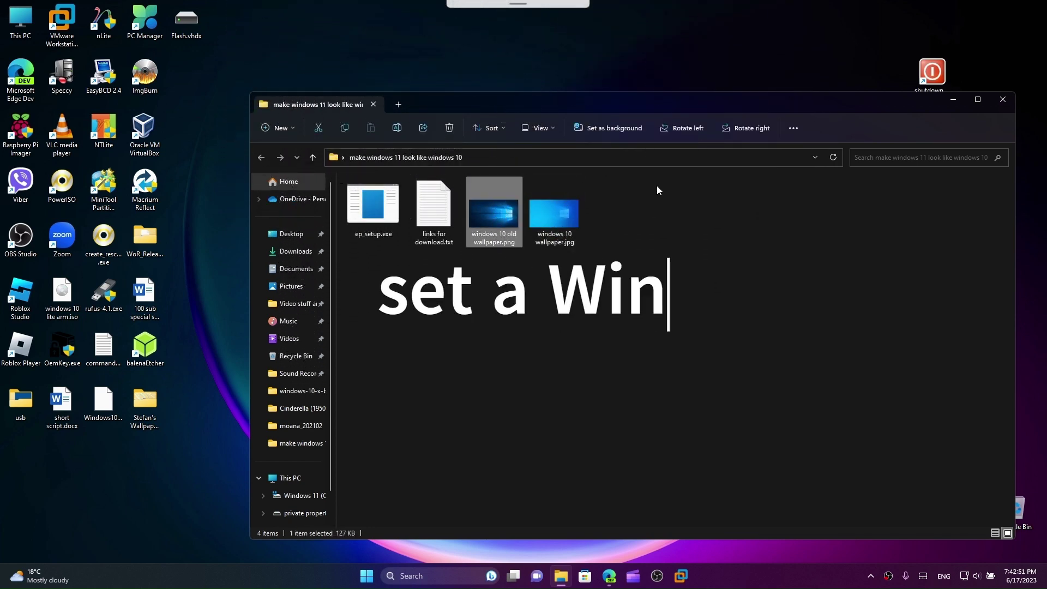
drag(896, 99, 743, 157)
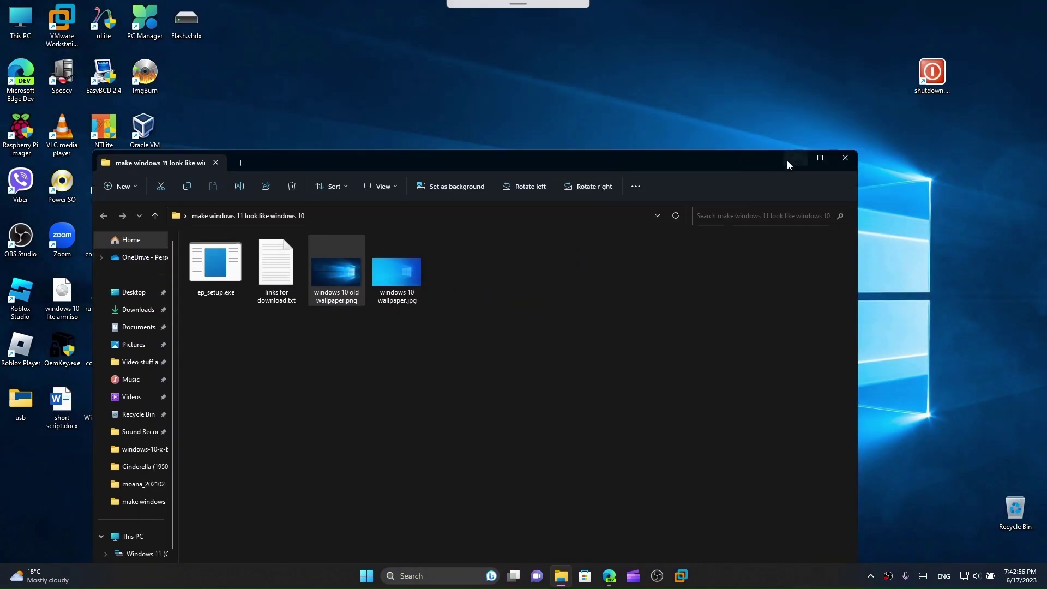
click(789, 159)
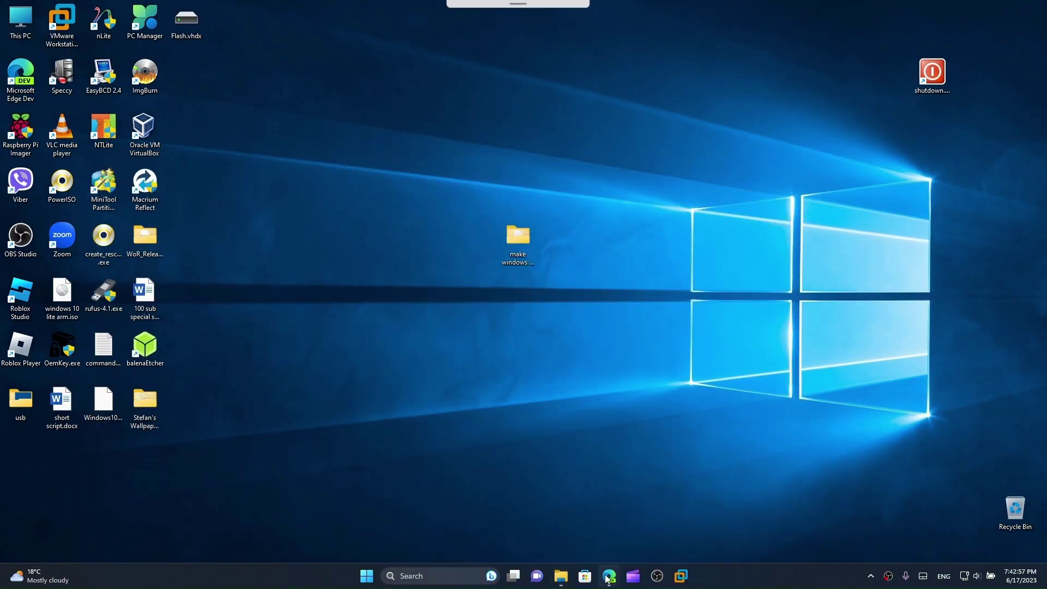
Restore the minimized Explorer window from the taskbar and make it taller
mouse_move(604, 577)
click(562, 576)
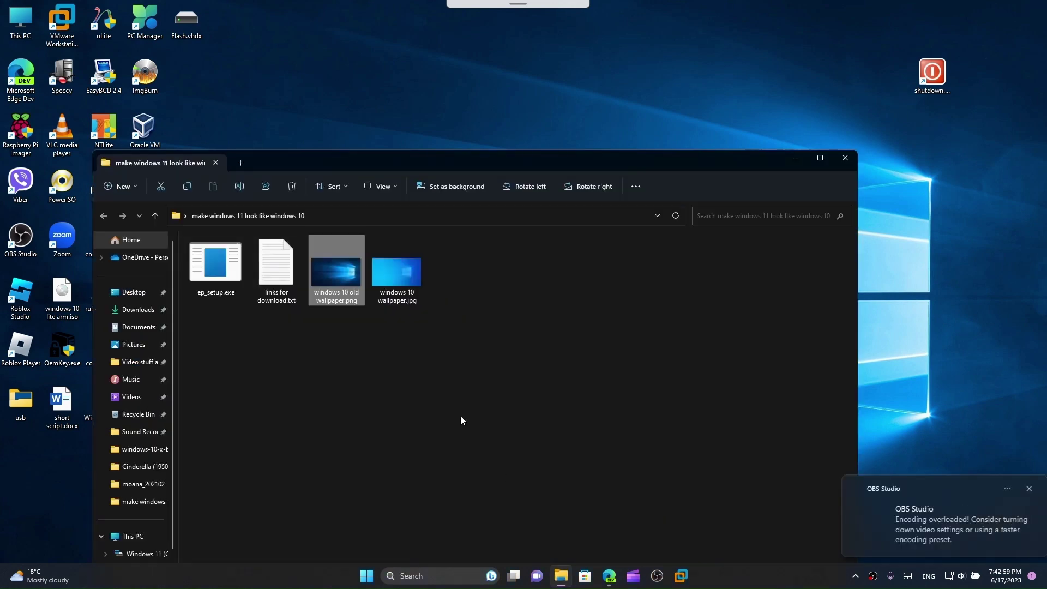
drag(409, 155, 589, 67)
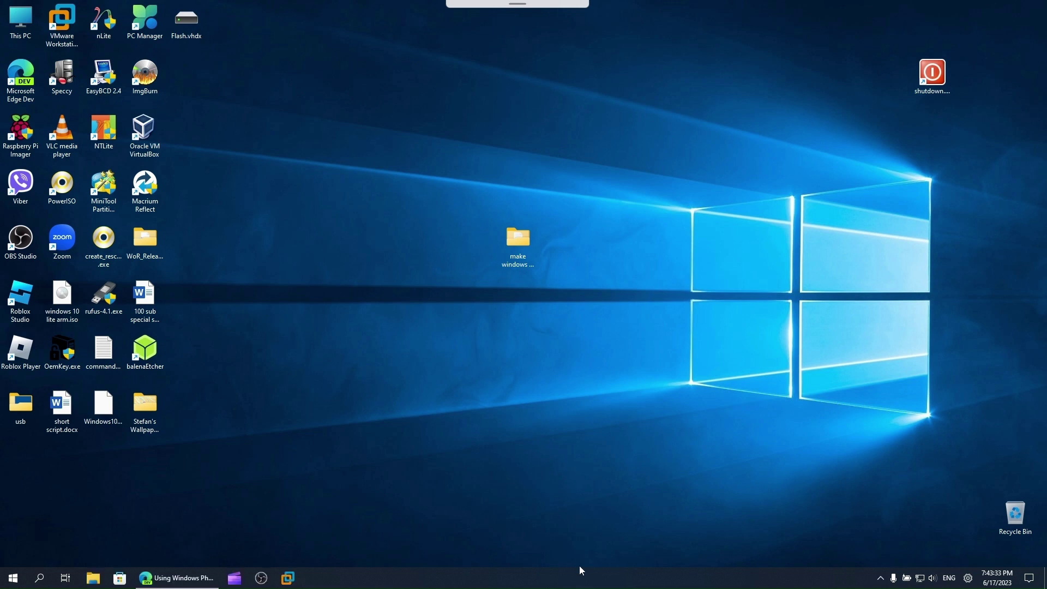
Open ExplorerPatcher's taskbar Properties and preview the current Windows 11 Start menu
right_click(579, 585)
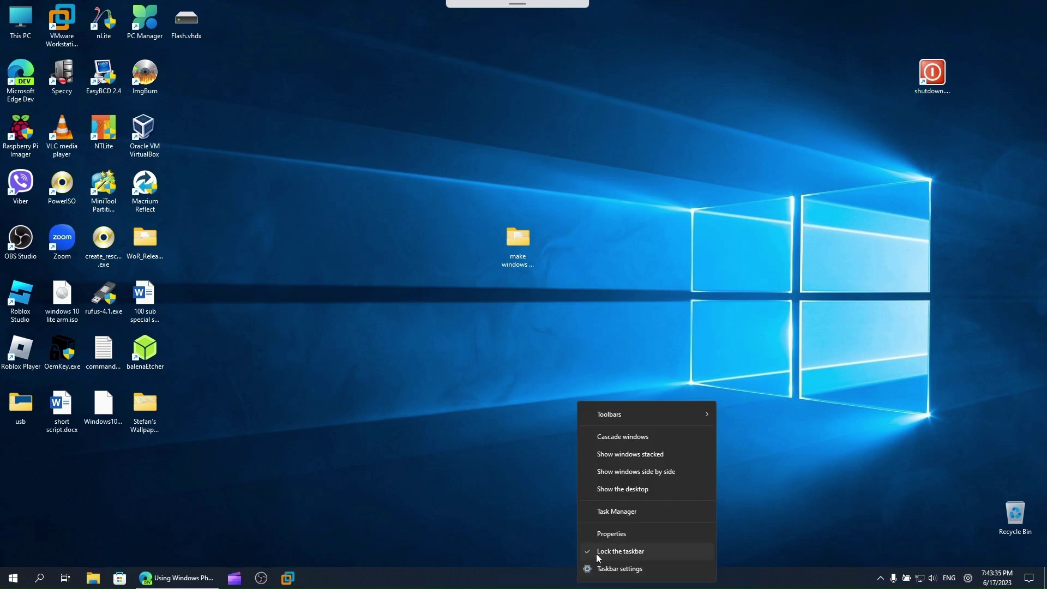
click(614, 536)
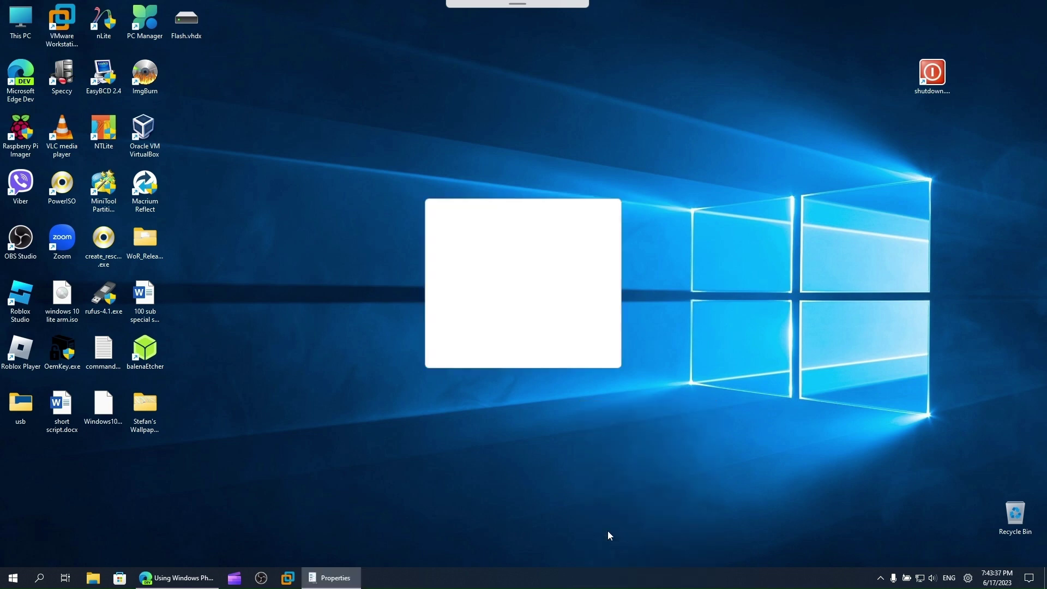
drag(487, 137, 493, 160)
click(16, 583)
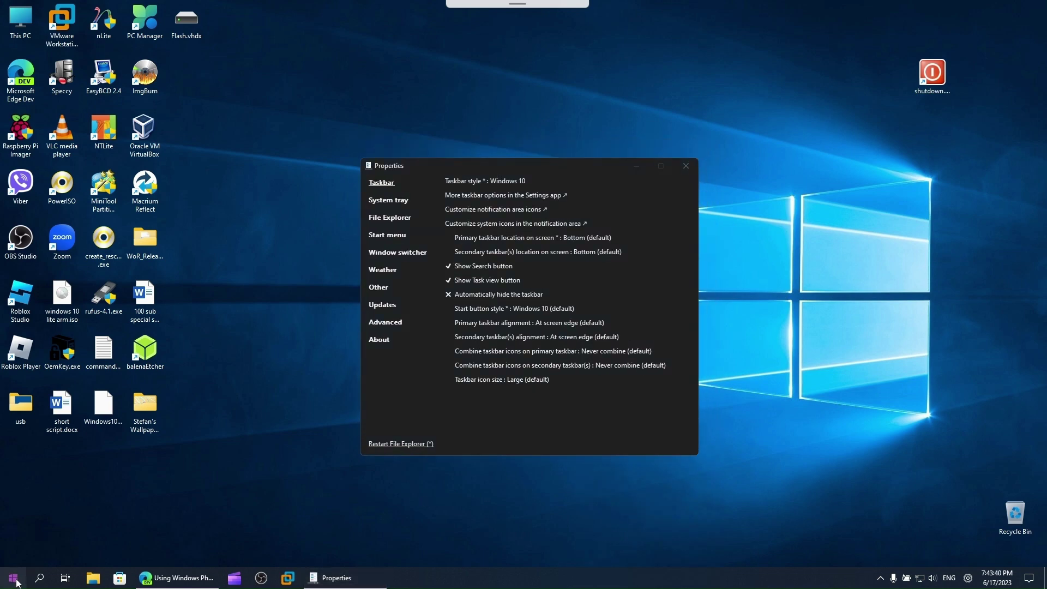
click(16, 583)
click(17, 582)
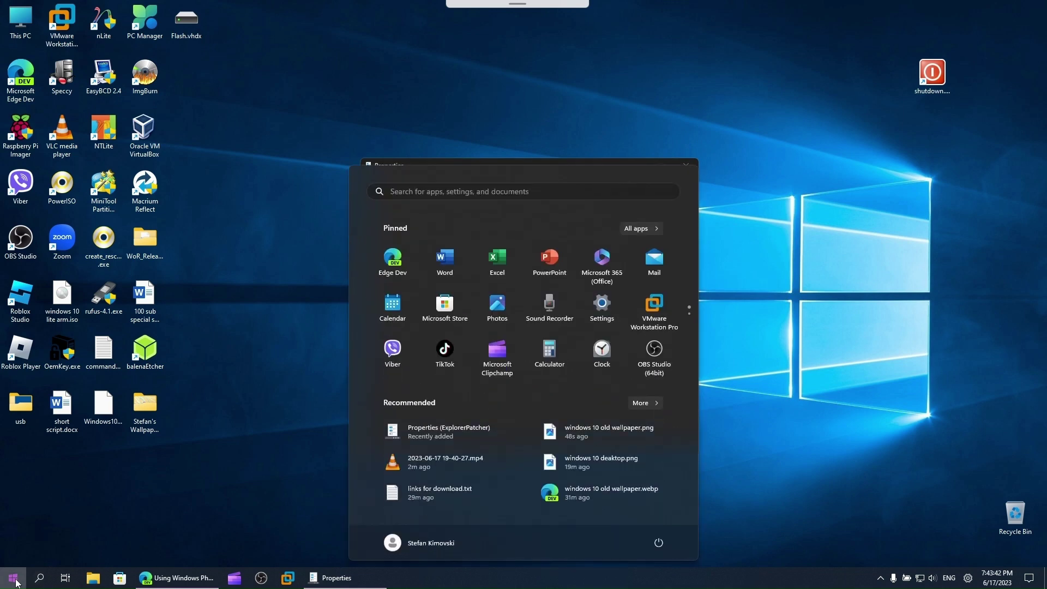
click(16, 582)
click(16, 583)
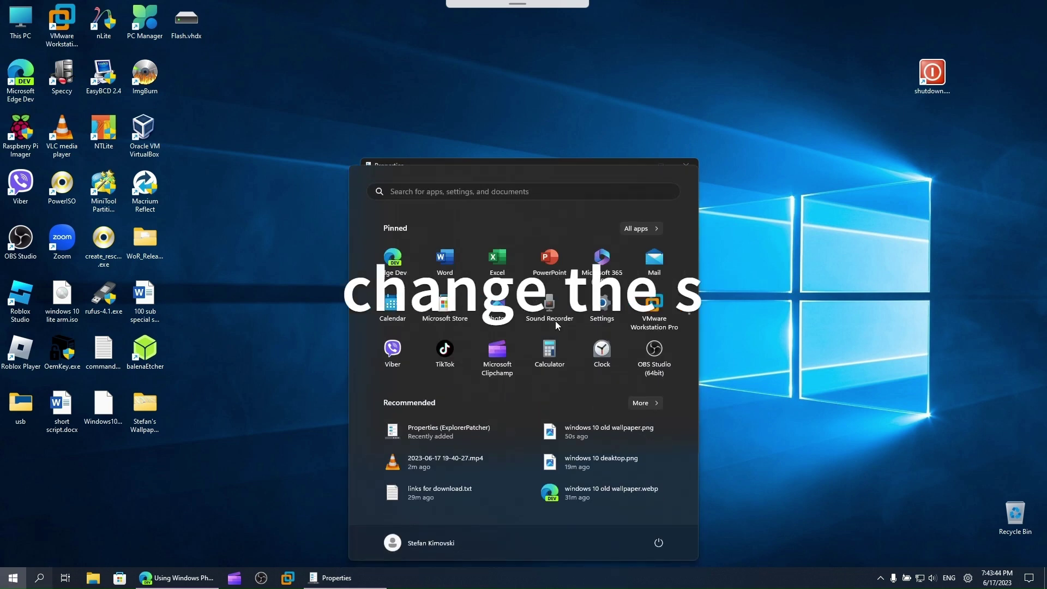
click(280, 319)
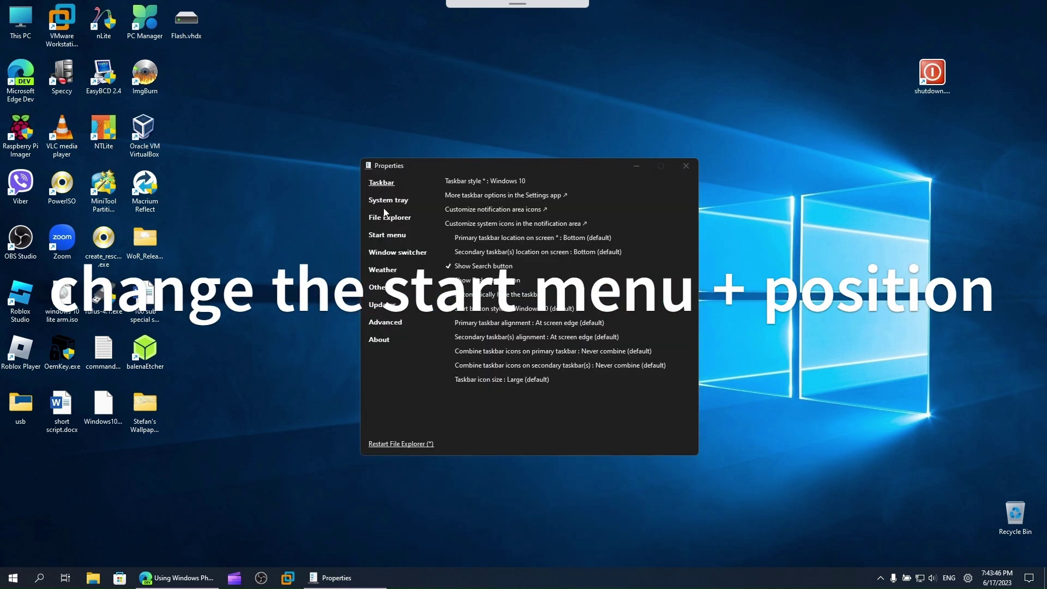
Set the Start menu style to Windows 10 and preview the new tiled Start menu
click(375, 237)
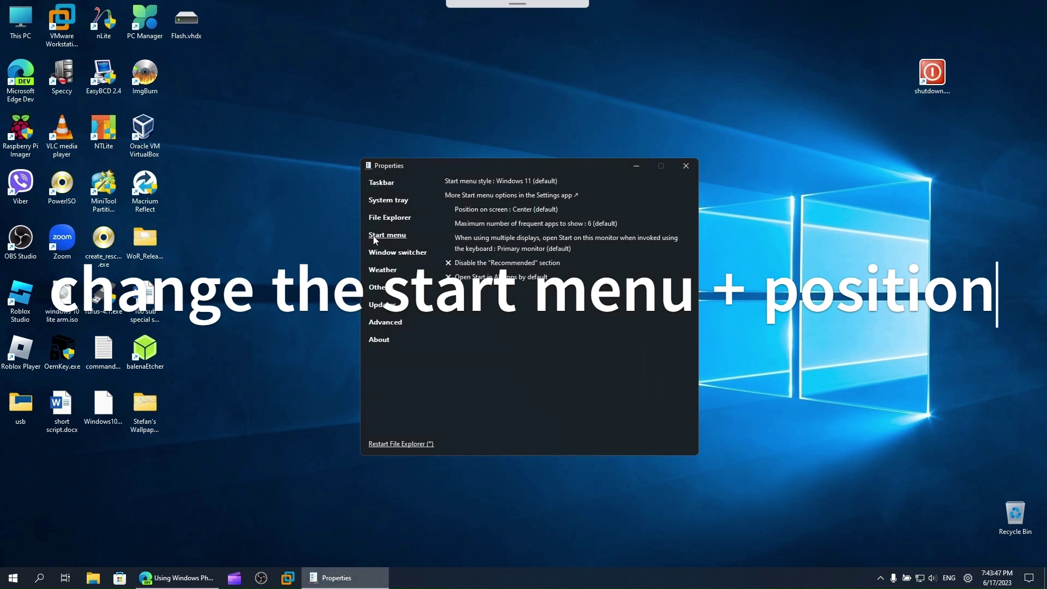
click(545, 182)
click(493, 206)
click(3, 585)
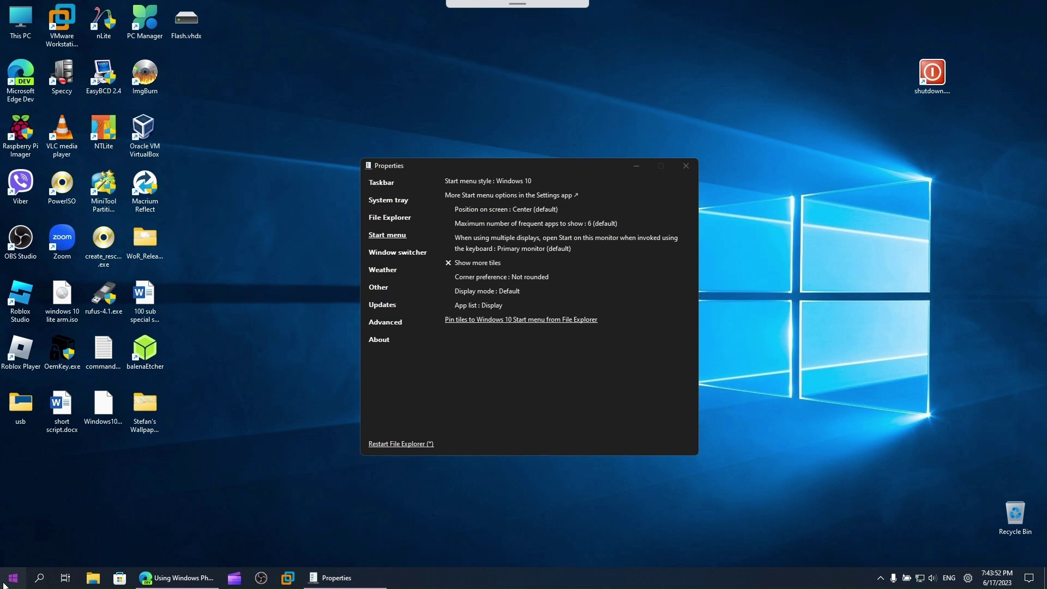
click(6, 579)
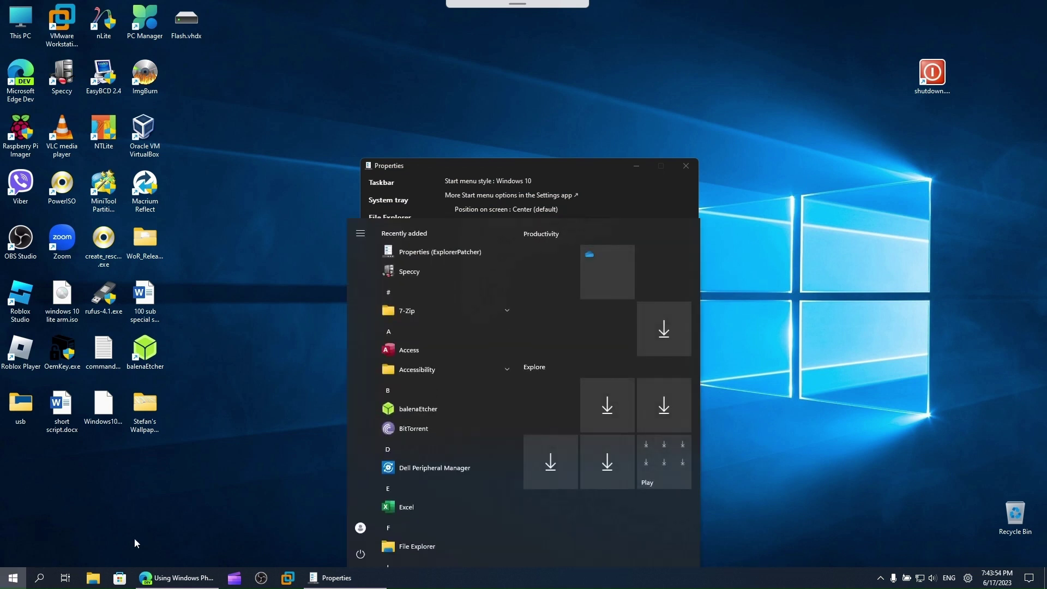
click(591, 163)
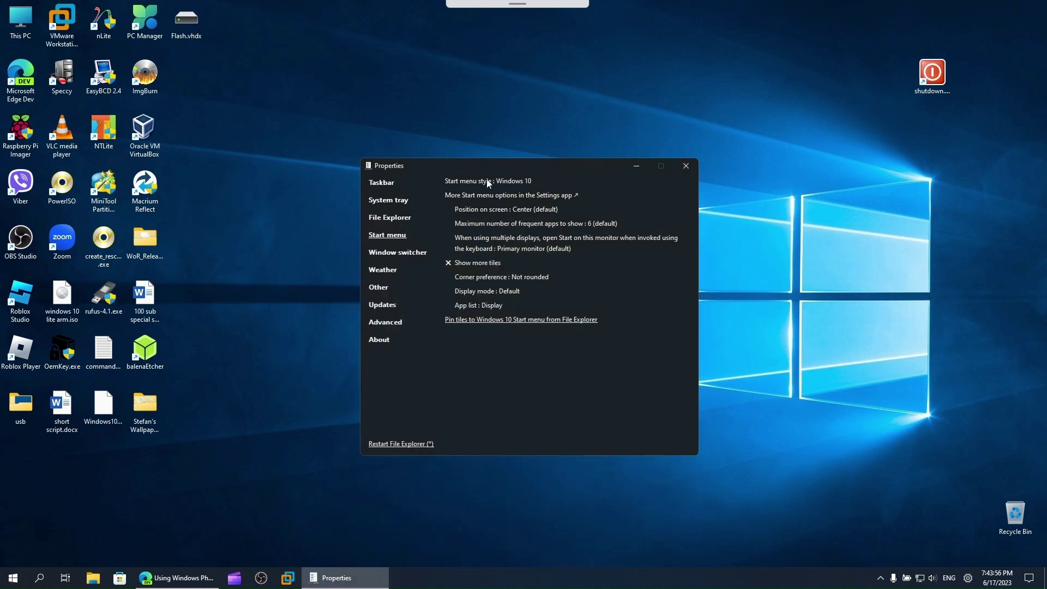
click(391, 184)
click(539, 210)
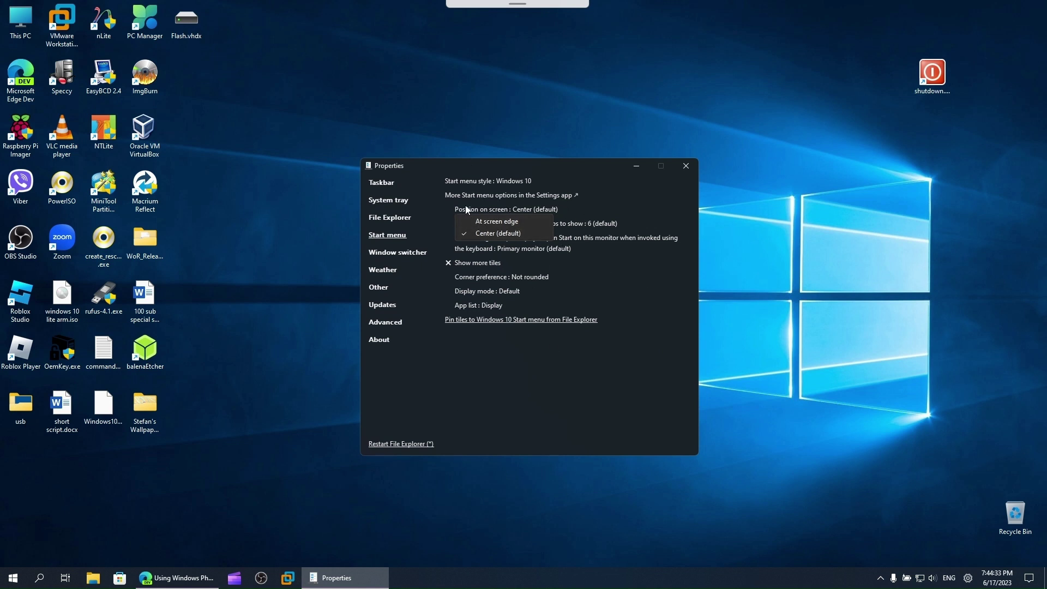
Set the Start menu position to At screen edge and close ExplorerPatcher Properties
click(495, 224)
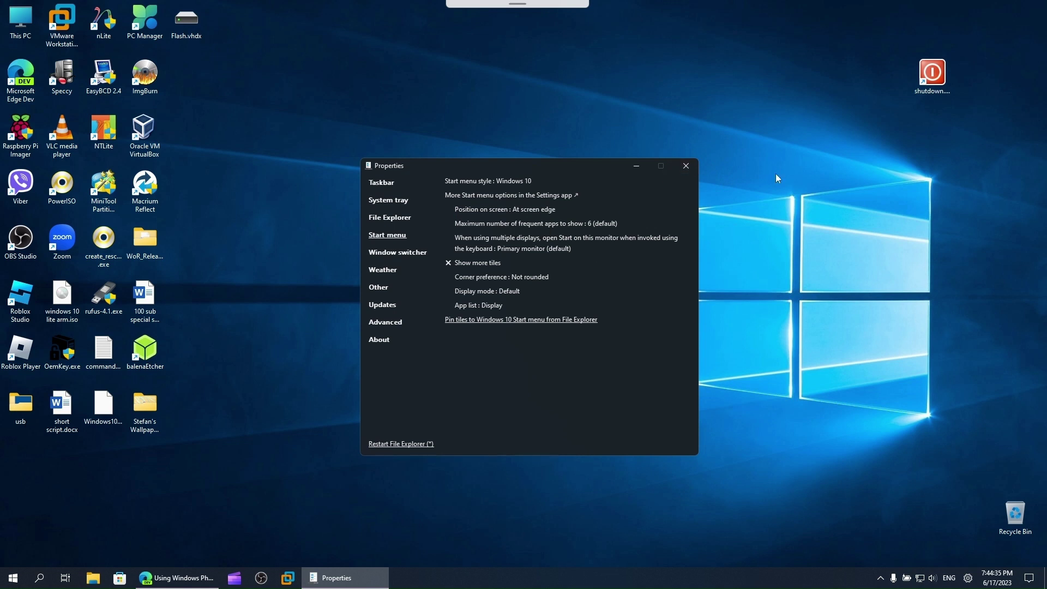
click(693, 168)
click(13, 578)
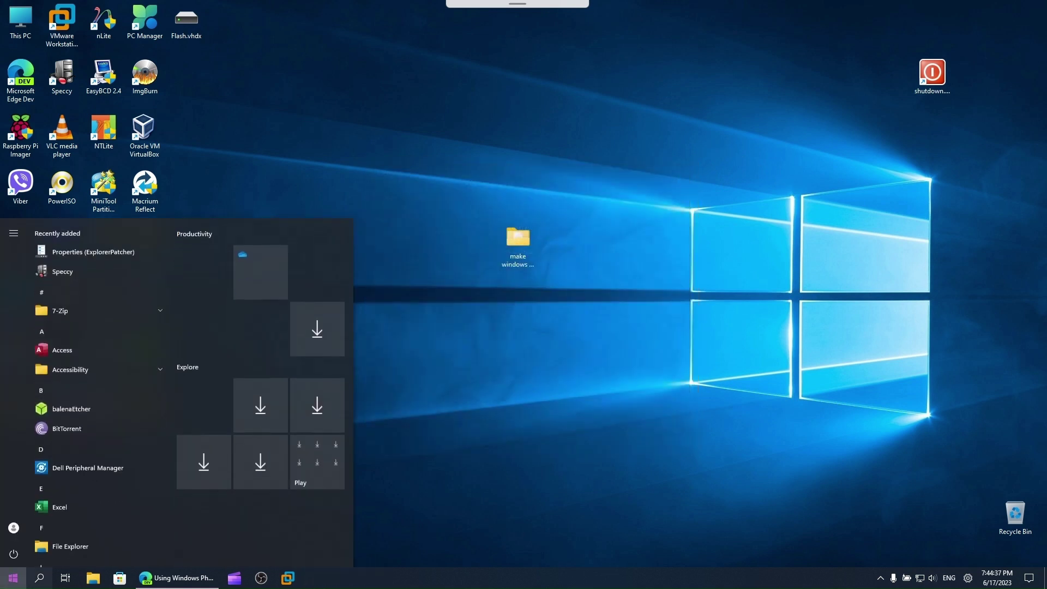
Resize the Windows 10 Start menu's tile area, then reopen Start and show the OneDrive tile's options
drag(352, 327, 561, 353)
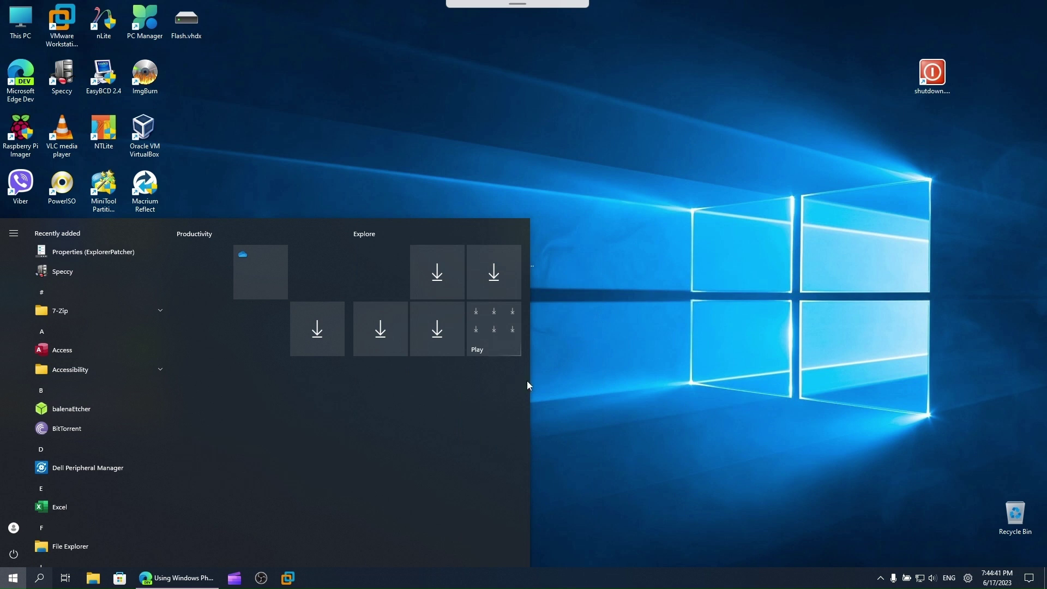
drag(527, 385, 353, 382)
scroll(84, 418, down, 10)
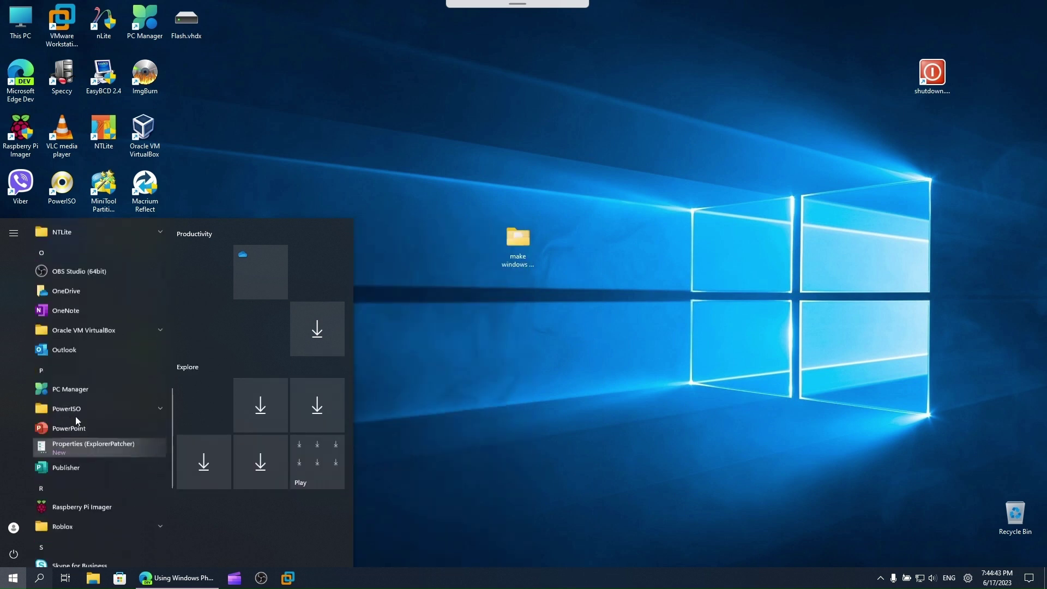
scroll(75, 417, up, 5)
scroll(62, 365, up, 5)
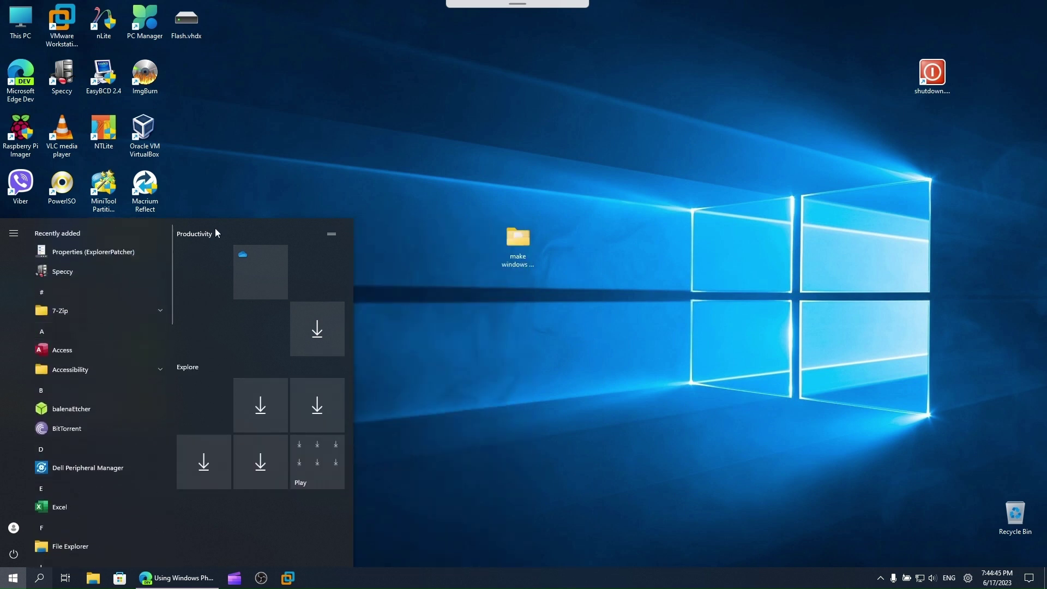
click(261, 185)
key(super)
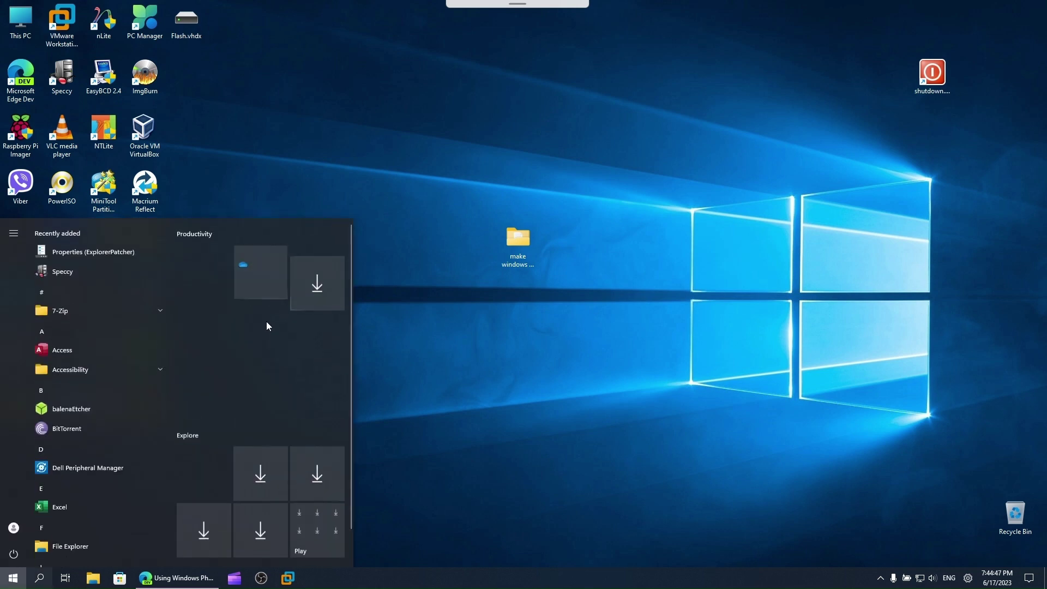
right_click(201, 418)
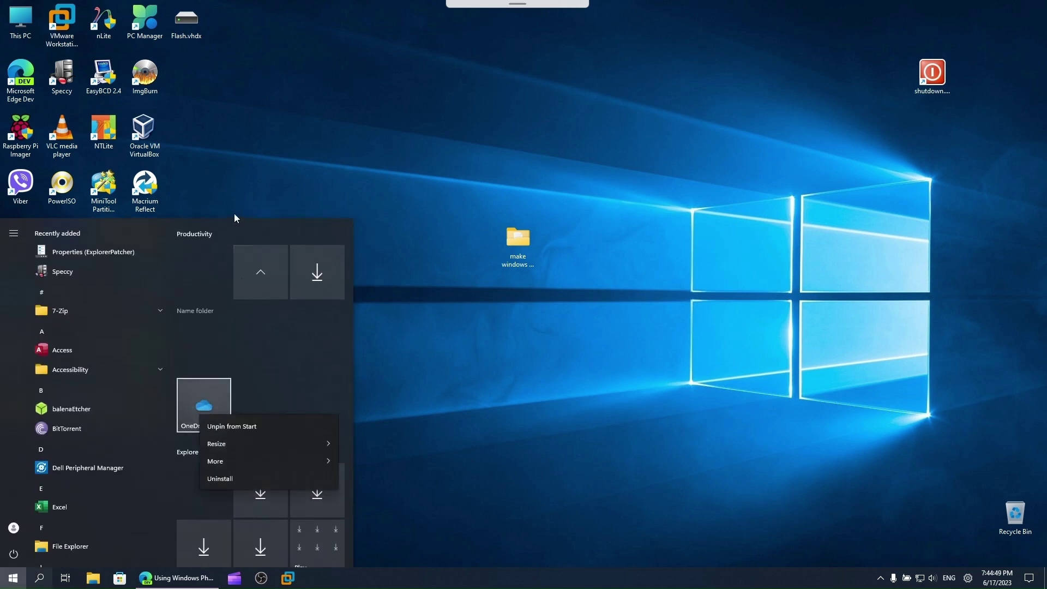
Dismiss the OneDrive tile options and Start menu, leaving the desktop with nothing selected
key(Escape)
click(368, 272)
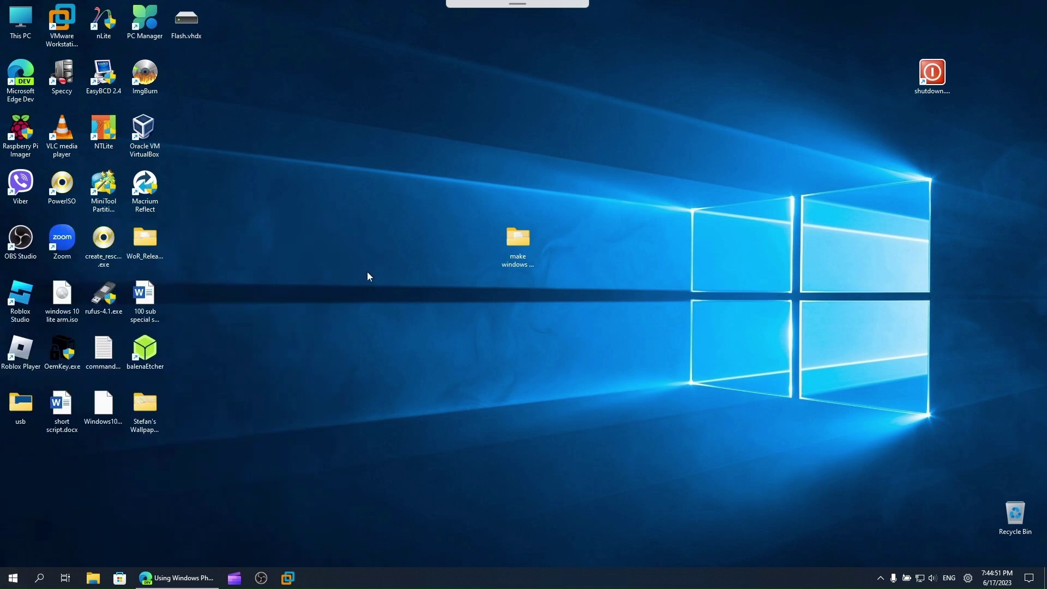
drag(320, 161, 640, 400)
click(674, 439)
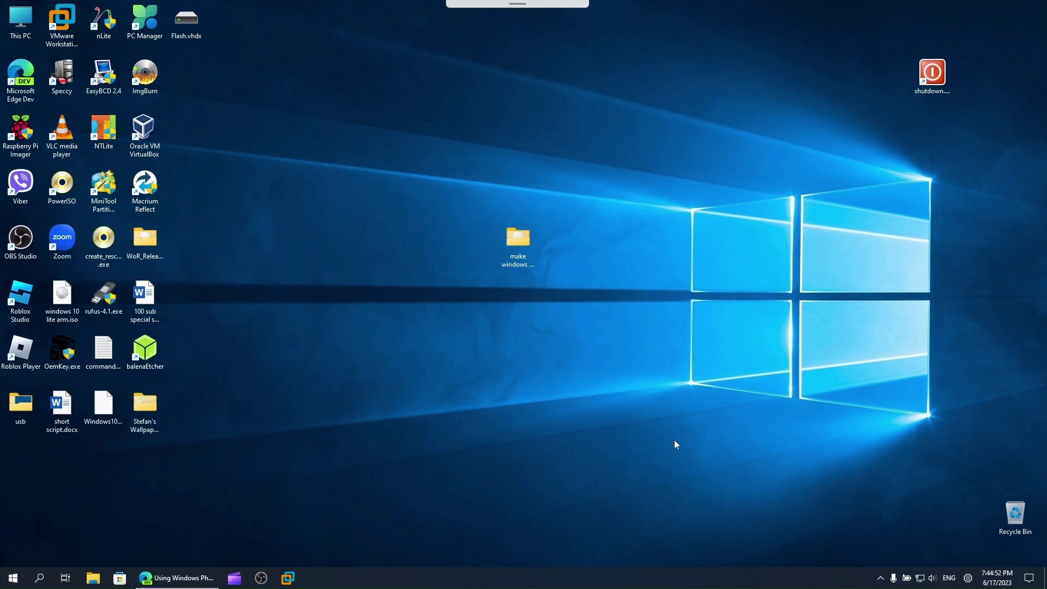
Move the OBS icon from the hidden icons into the visible tray and check the clock's calendar
click(881, 580)
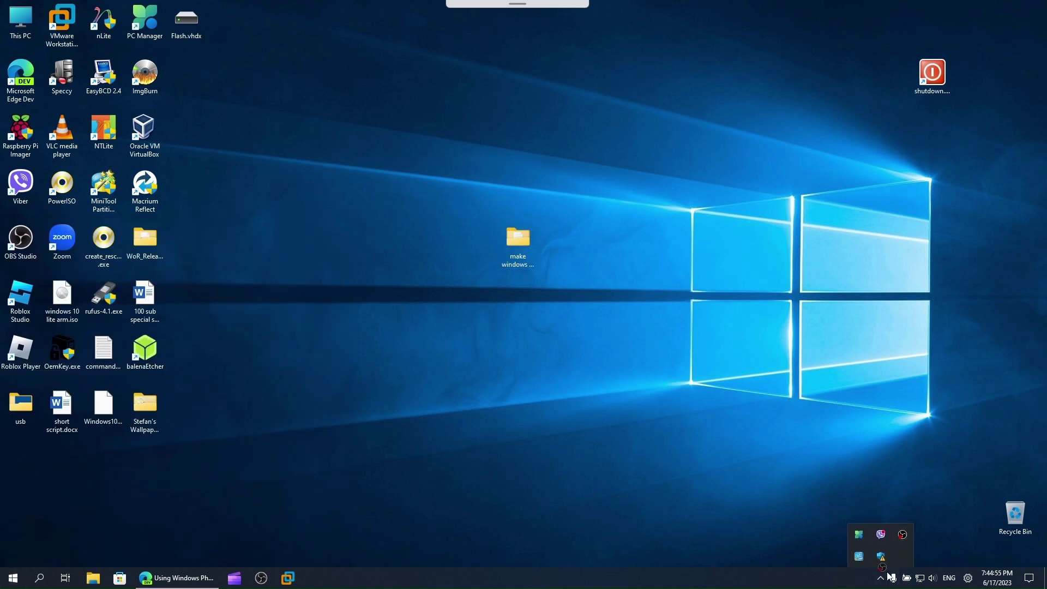
drag(889, 576, 880, 579)
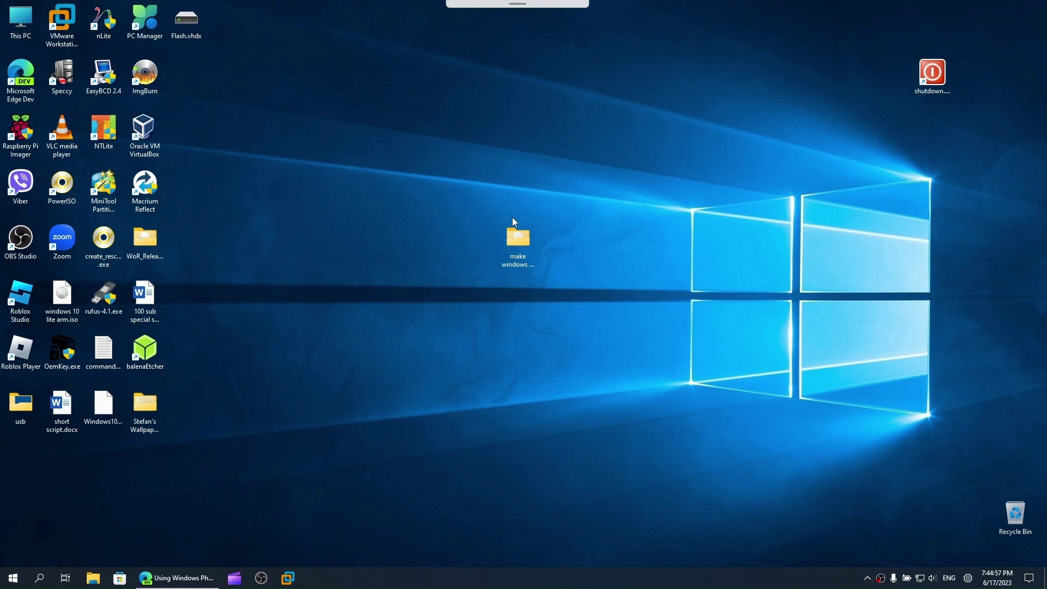
click(515, 230)
click(968, 579)
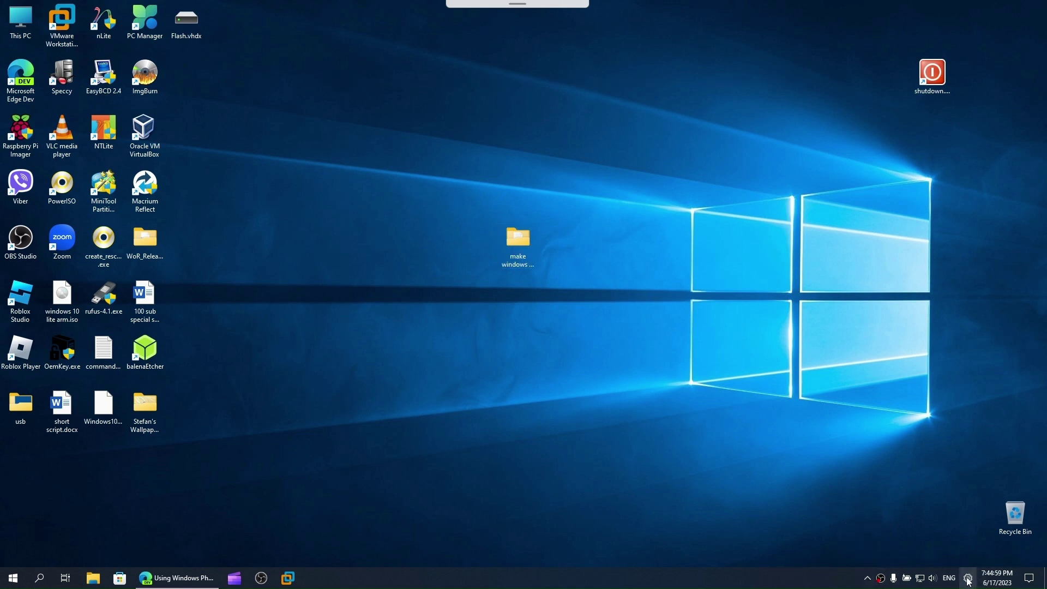
click(996, 579)
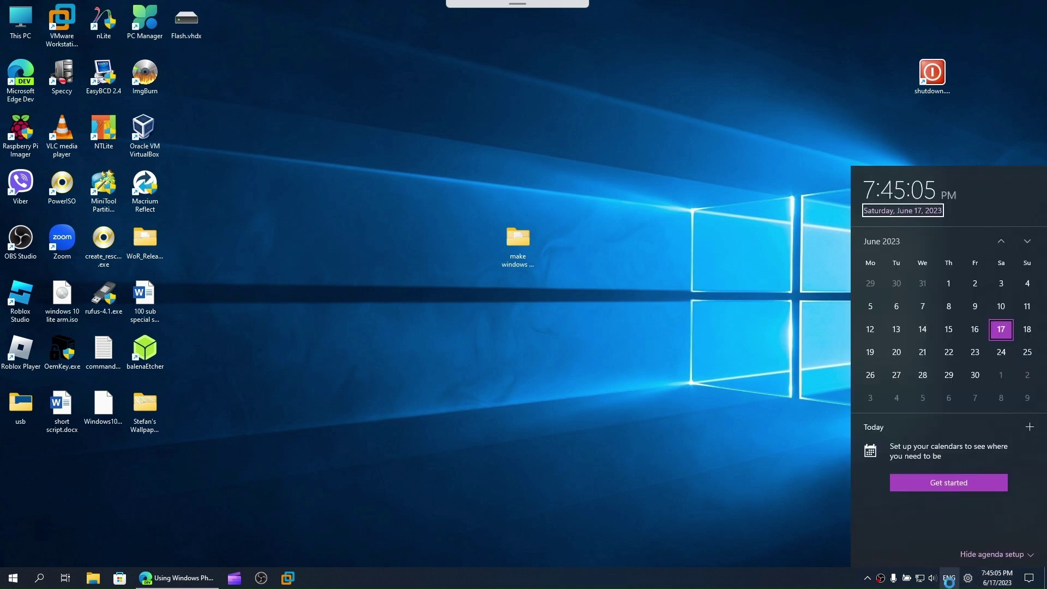
click(469, 336)
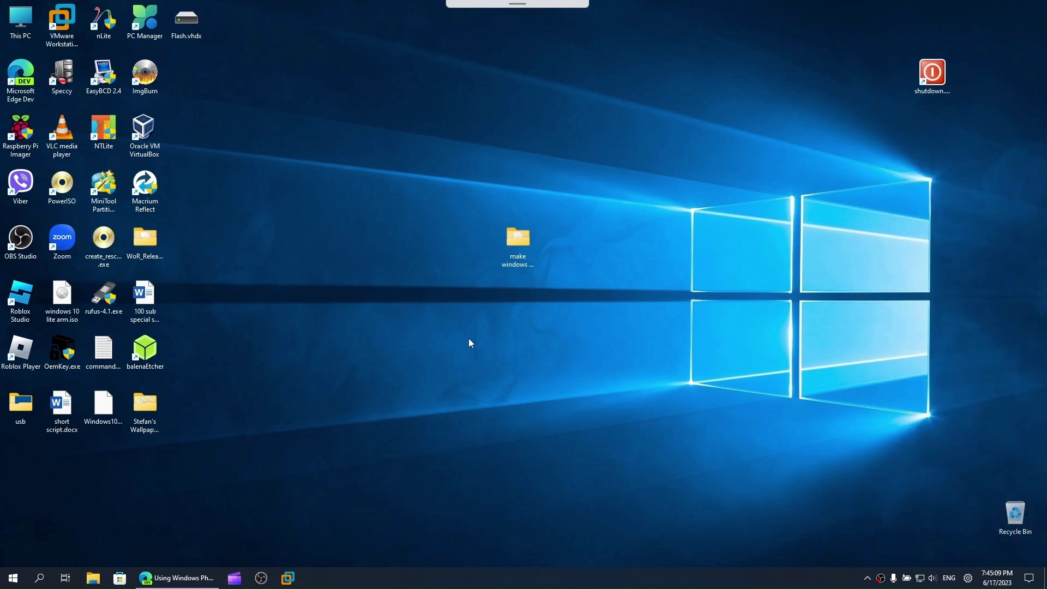
right_click(464, 577)
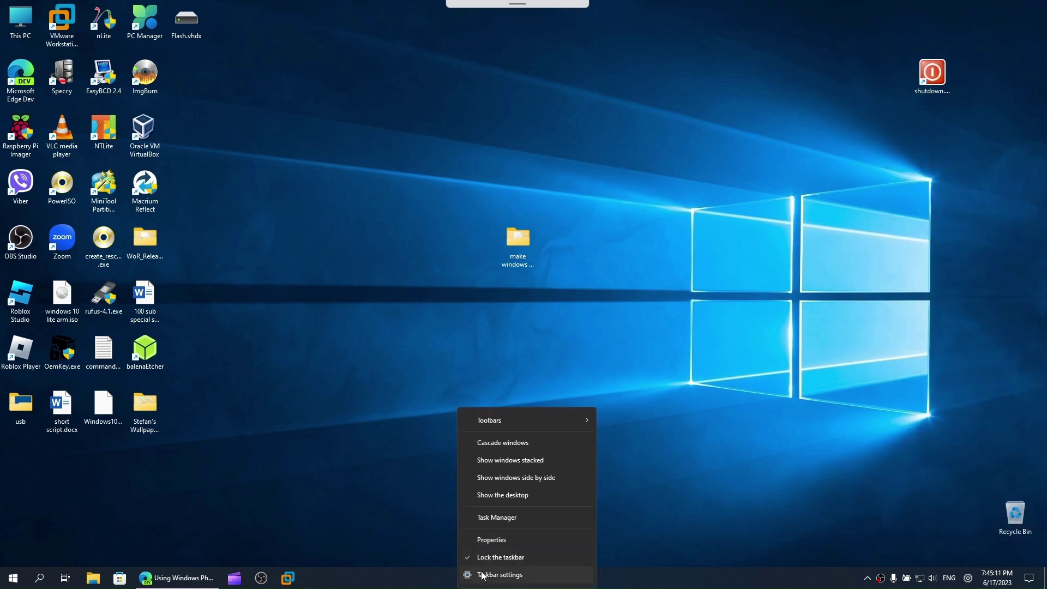
click(513, 576)
right_click(481, 565)
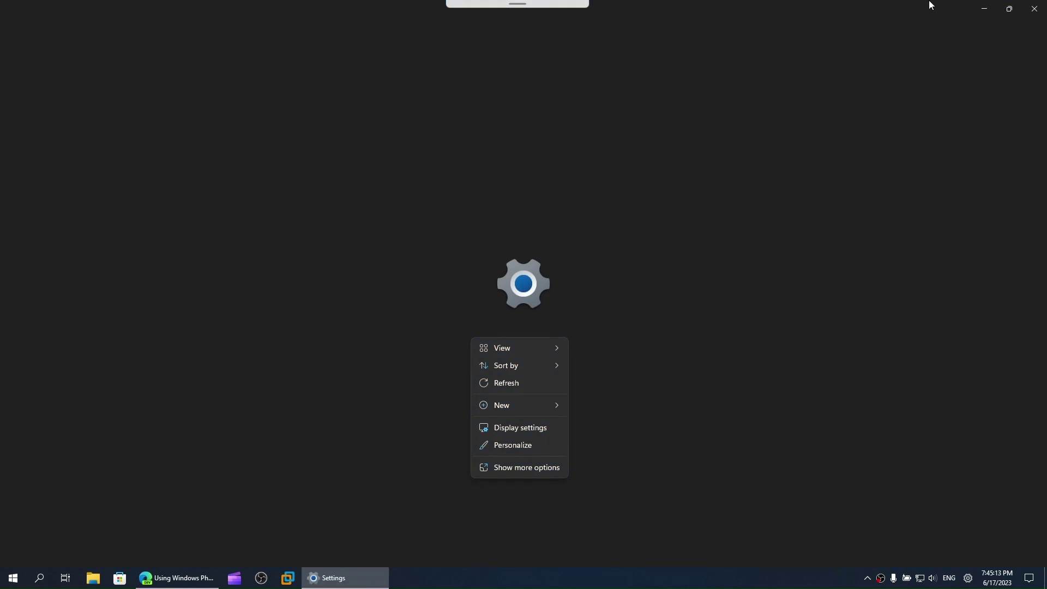
drag(930, 4, 672, 82)
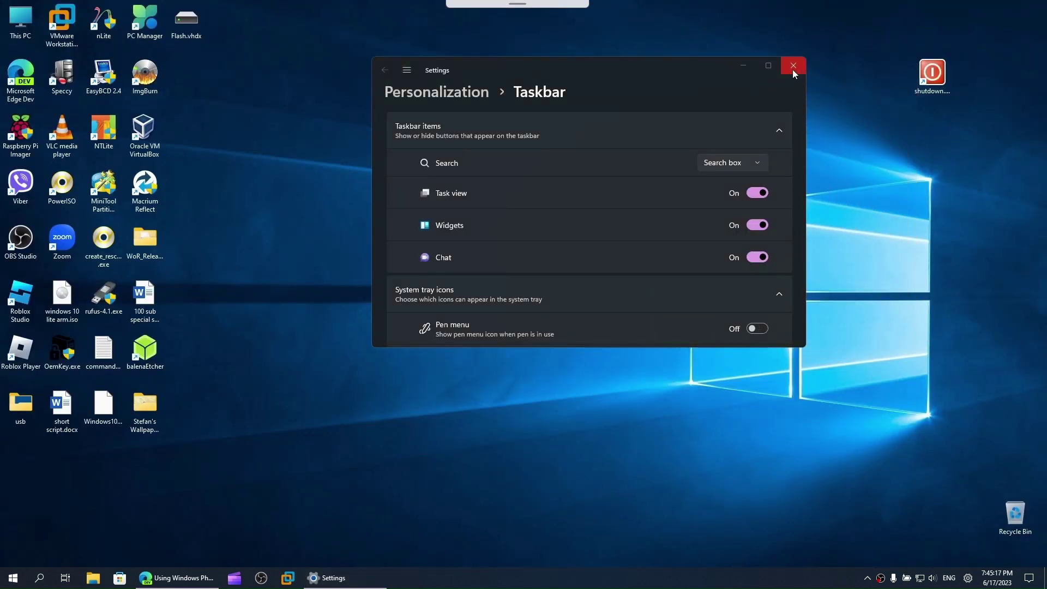
double_click(657, 69)
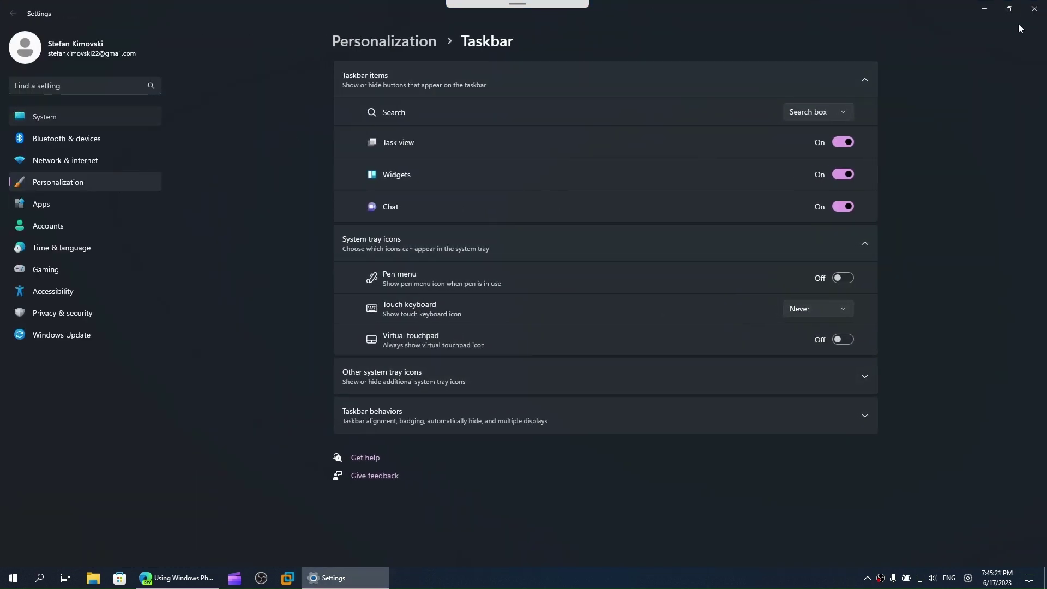
scroll(511, 149, down, 3)
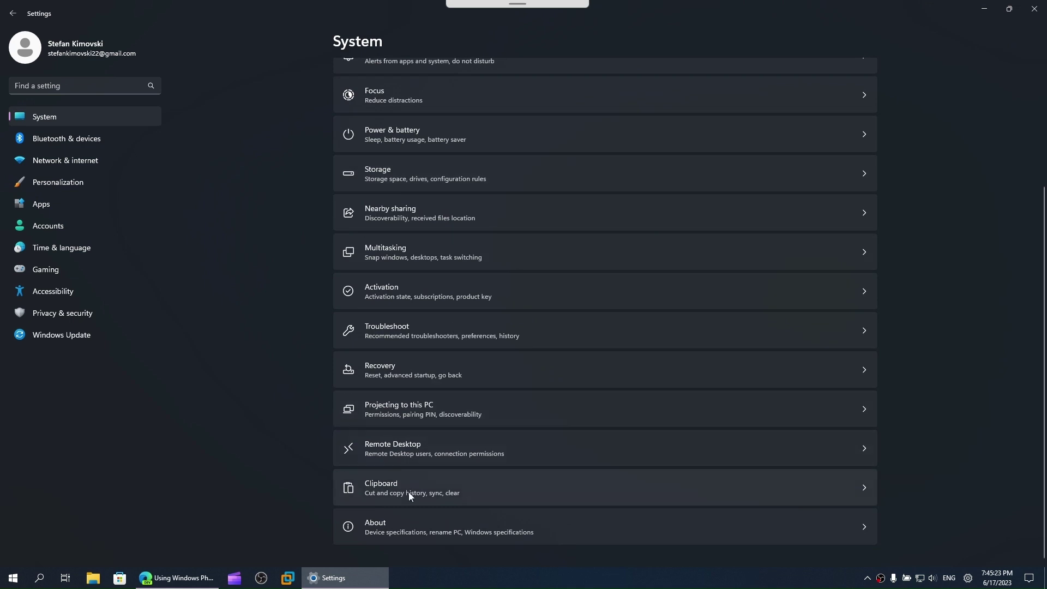
click(404, 525)
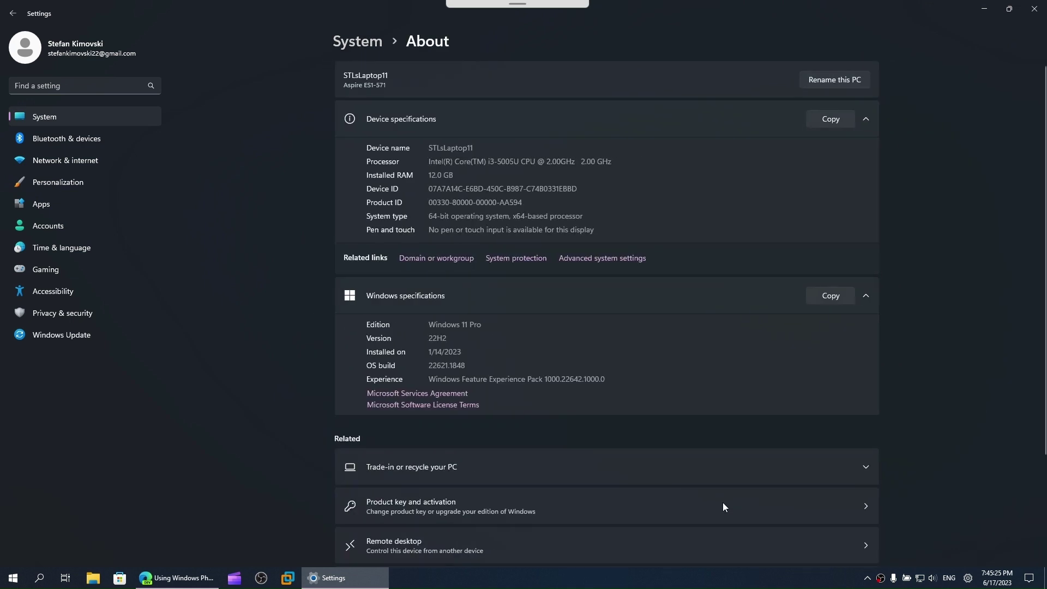
click(1034, 9)
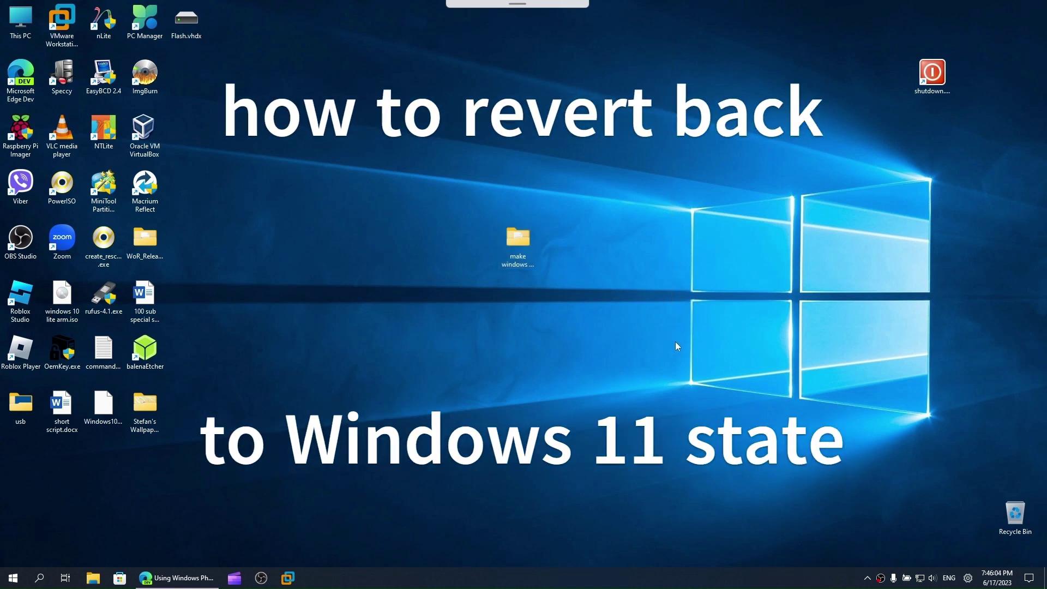
key(super)
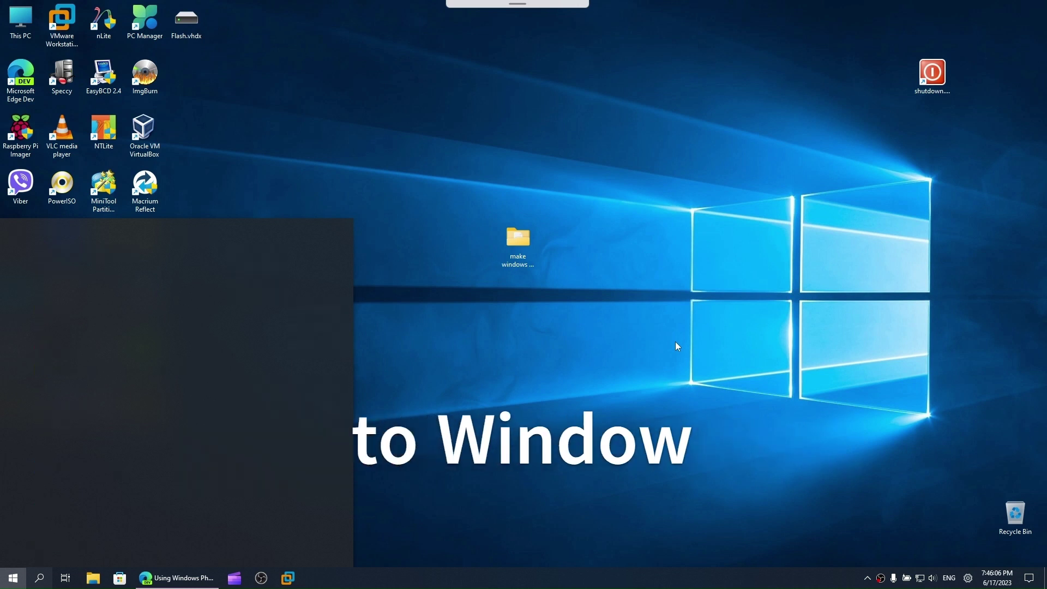
text(system )
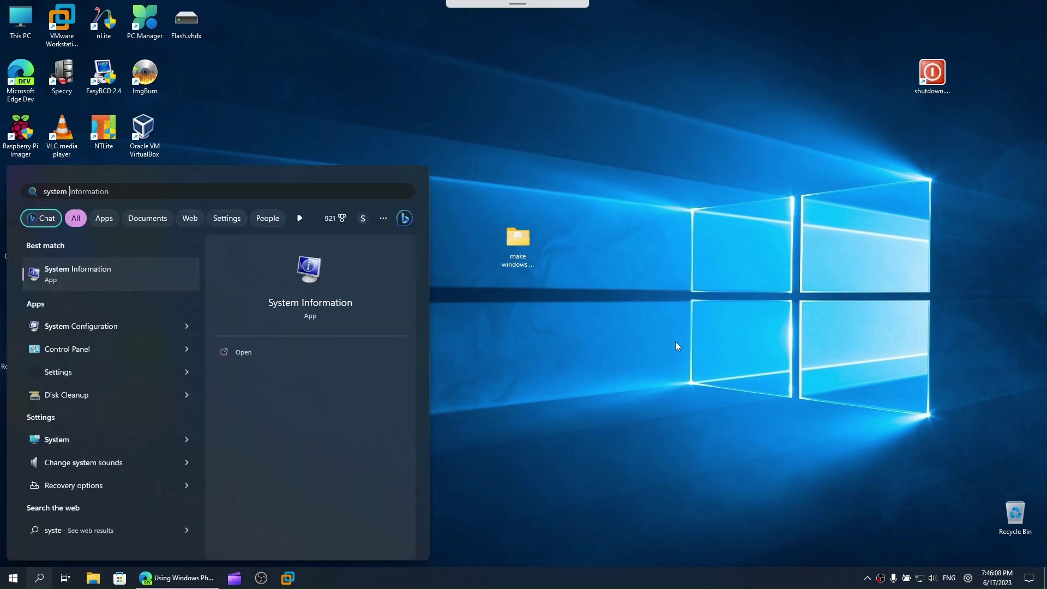
text(r)
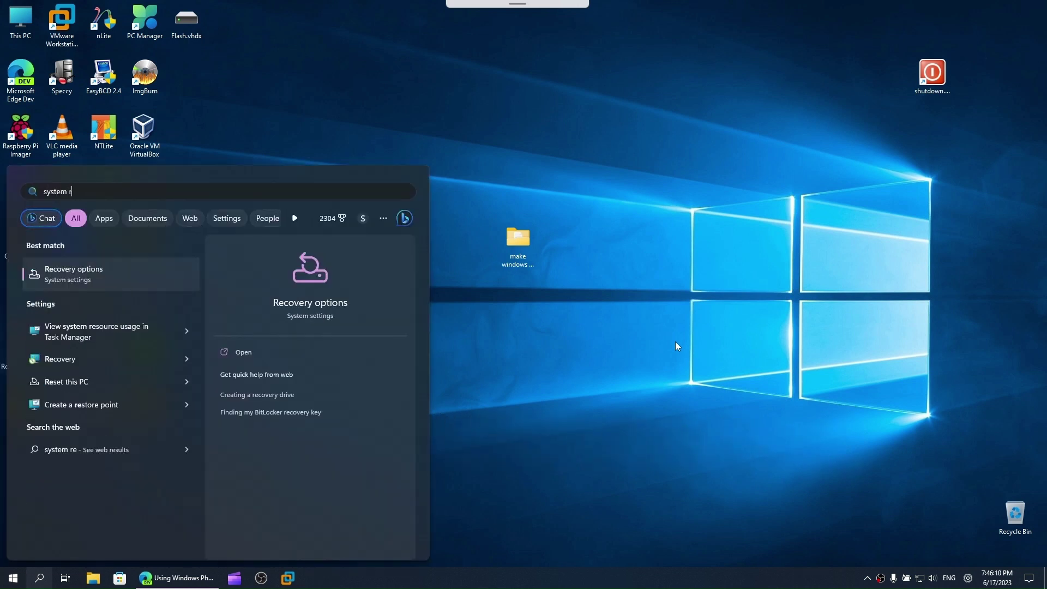
key(BackSpace)
key(BackSpace)
key(BackSpace)
key(BackSpace)
key(BackSpace)
key(BackSpace)
key(BackSpace)
key(BackSpace)
text(cre)
key(Caps_Lock)
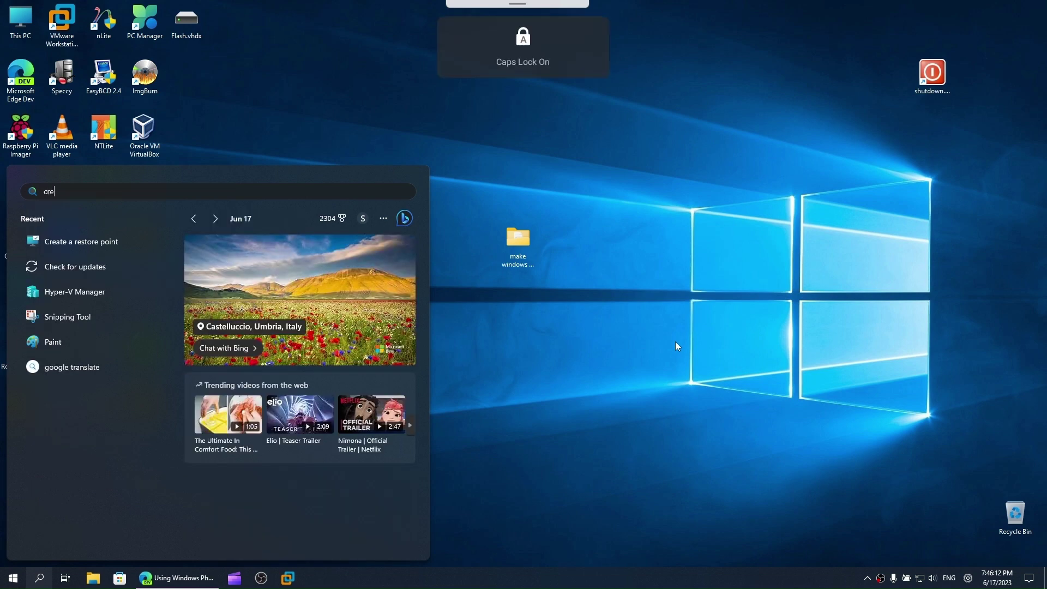
key(Caps_Lock)
text(ate)
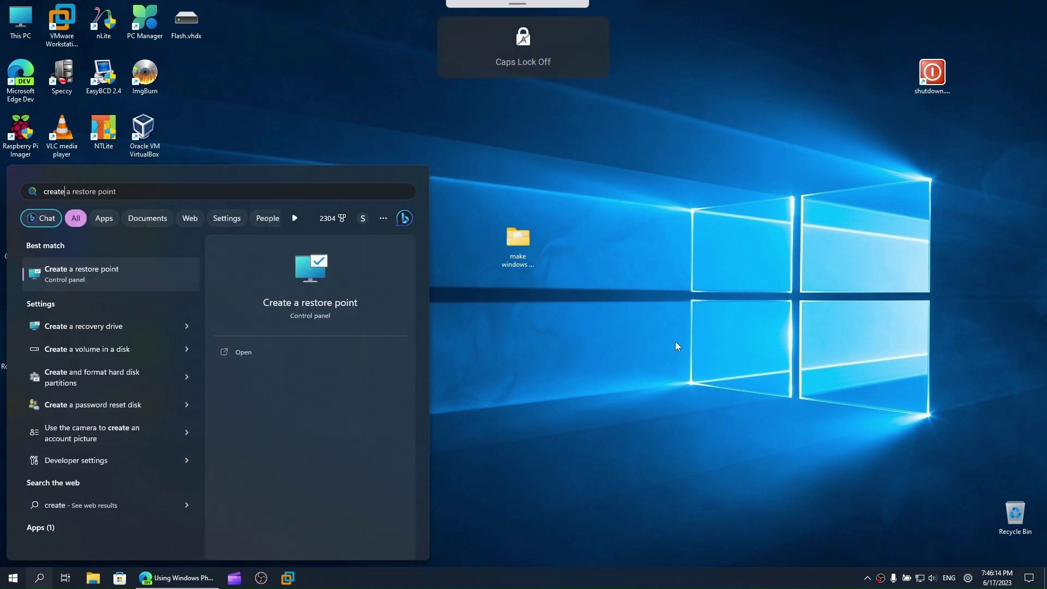
key(Return)
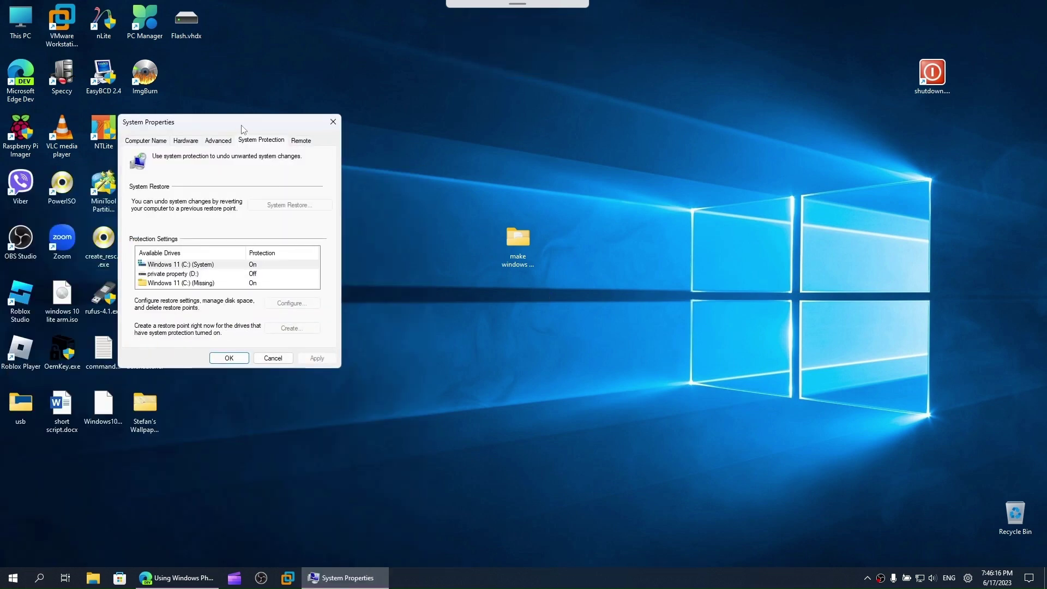
drag(244, 130, 468, 210)
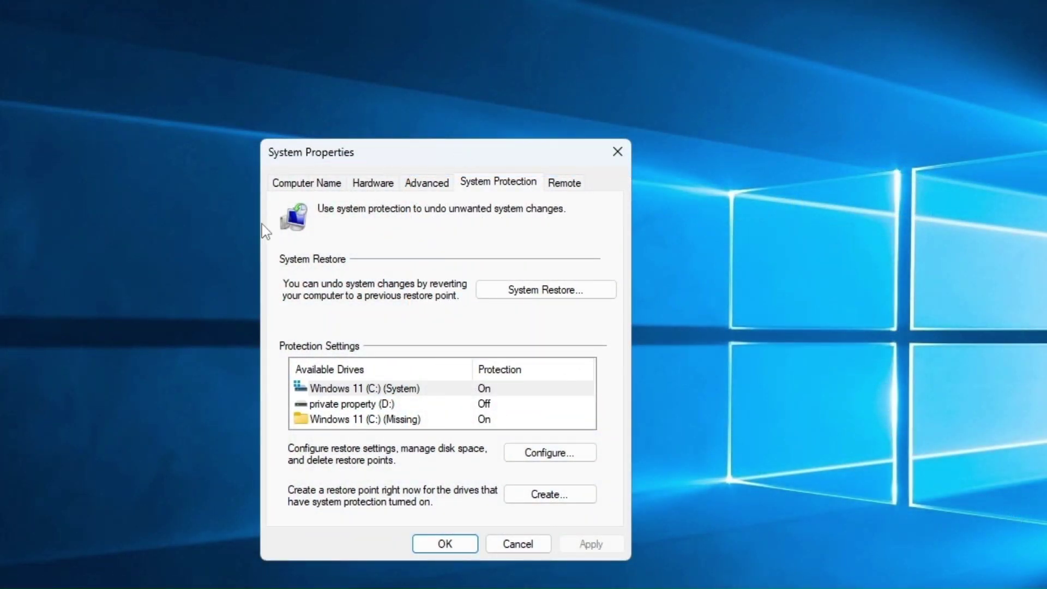
click(518, 292)
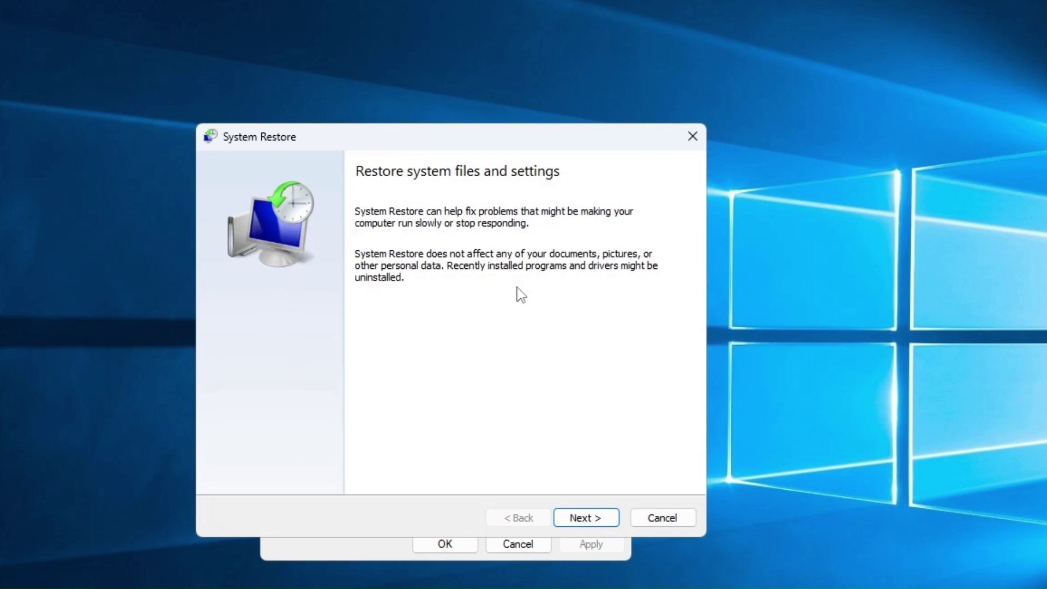
click(589, 518)
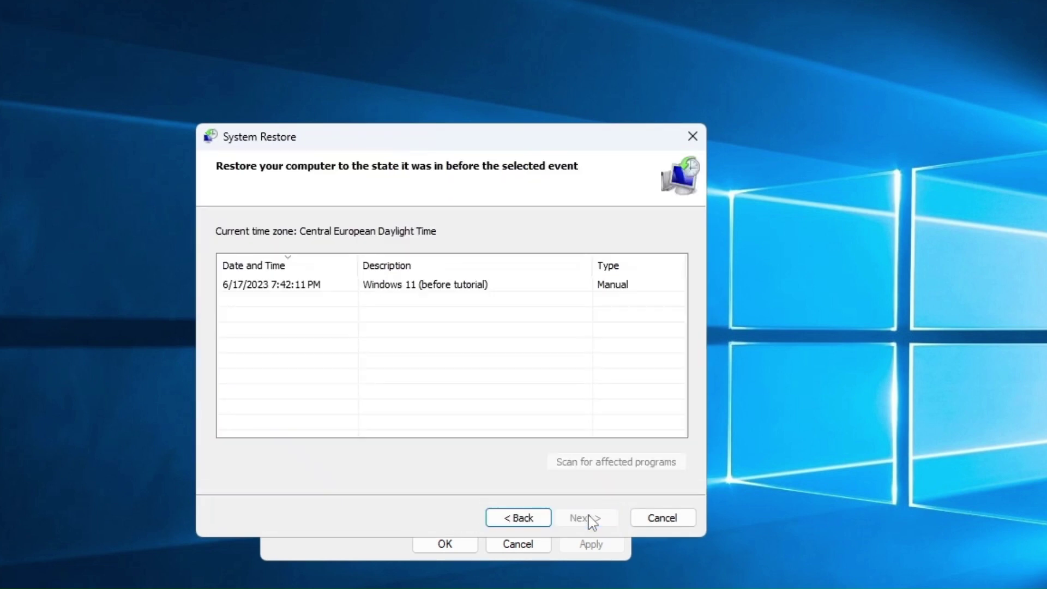
click(469, 289)
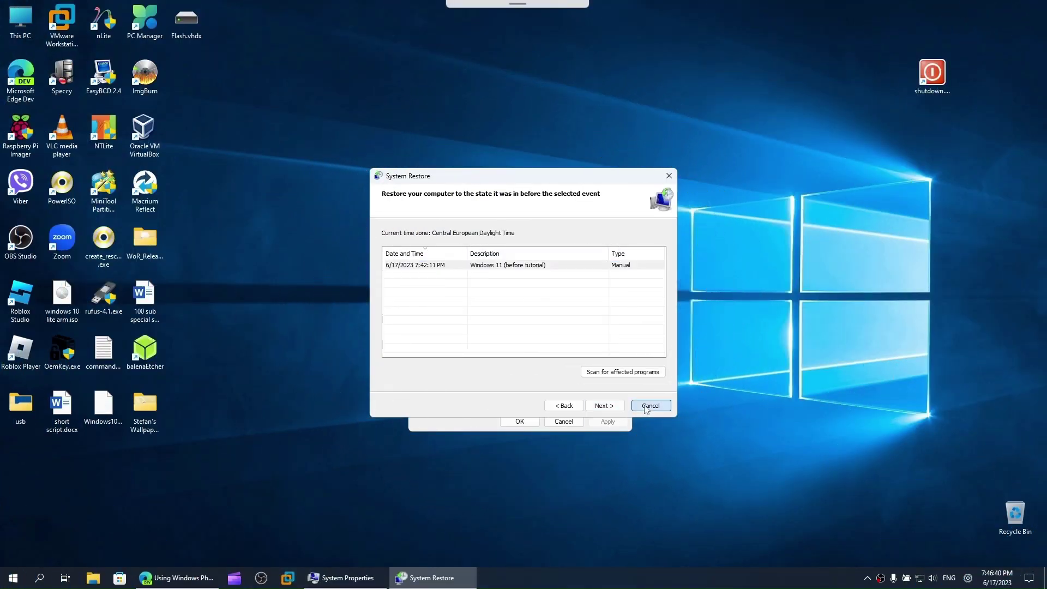
click(662, 517)
click(563, 421)
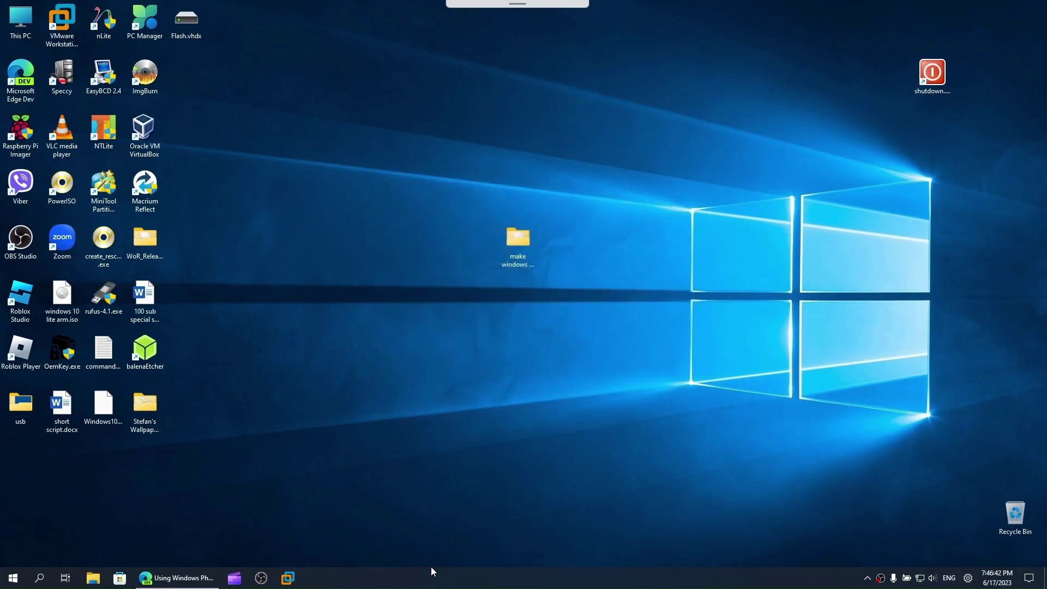
click(867, 578)
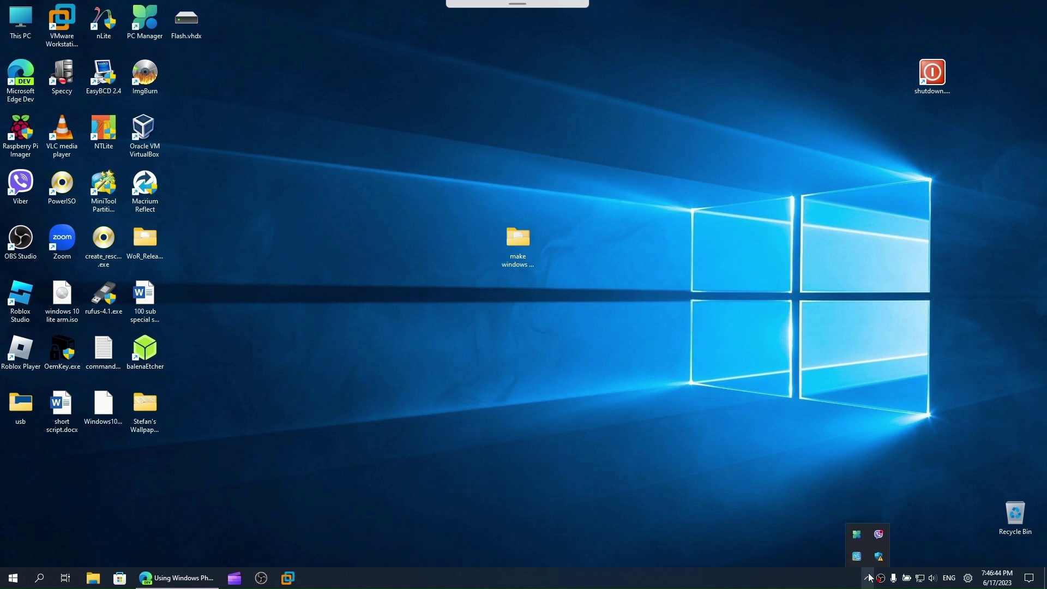
right_click(593, 578)
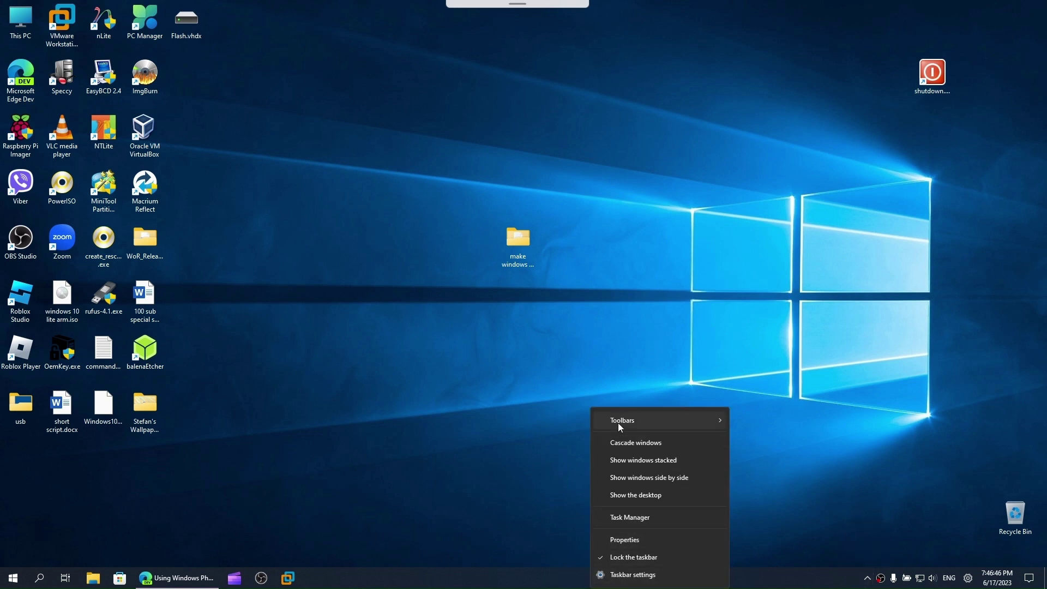
click(338, 205)
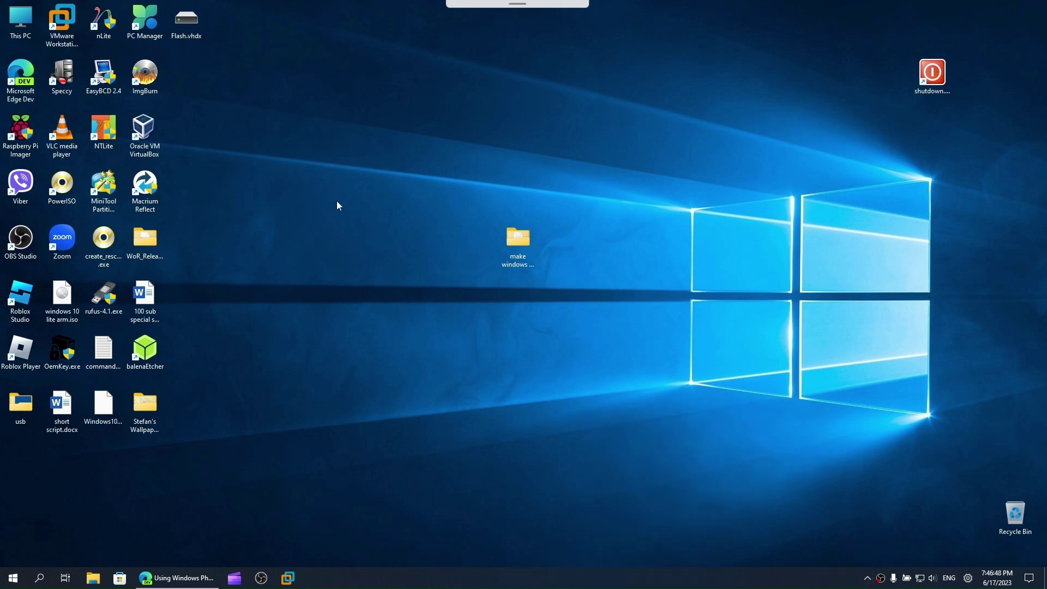
drag(338, 205, 667, 380)
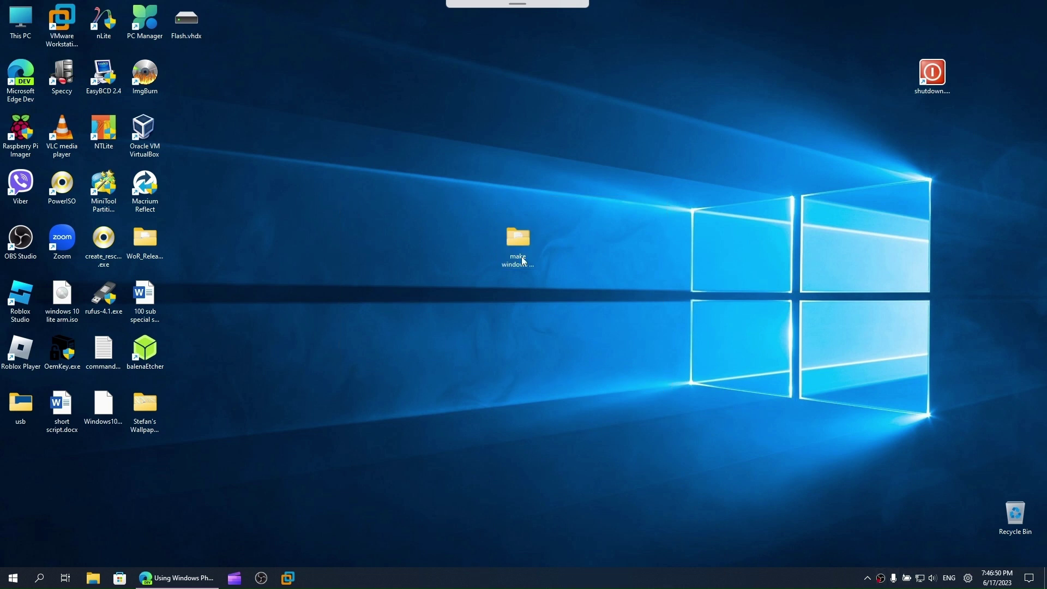